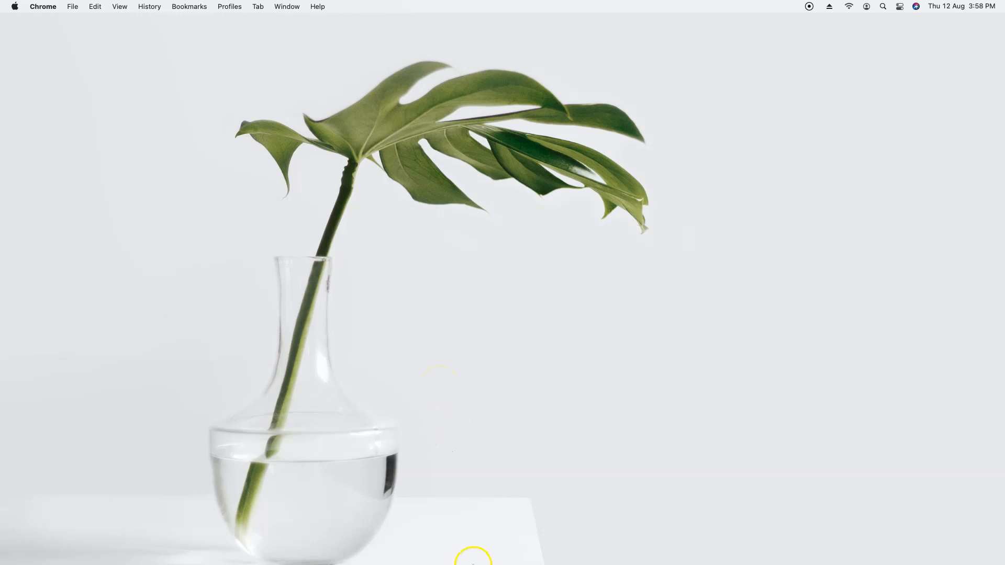
Step: Open Chrome from the Dock and search Google for 'amazon'
mouse_move(472, 564)
left_click(692, 545)
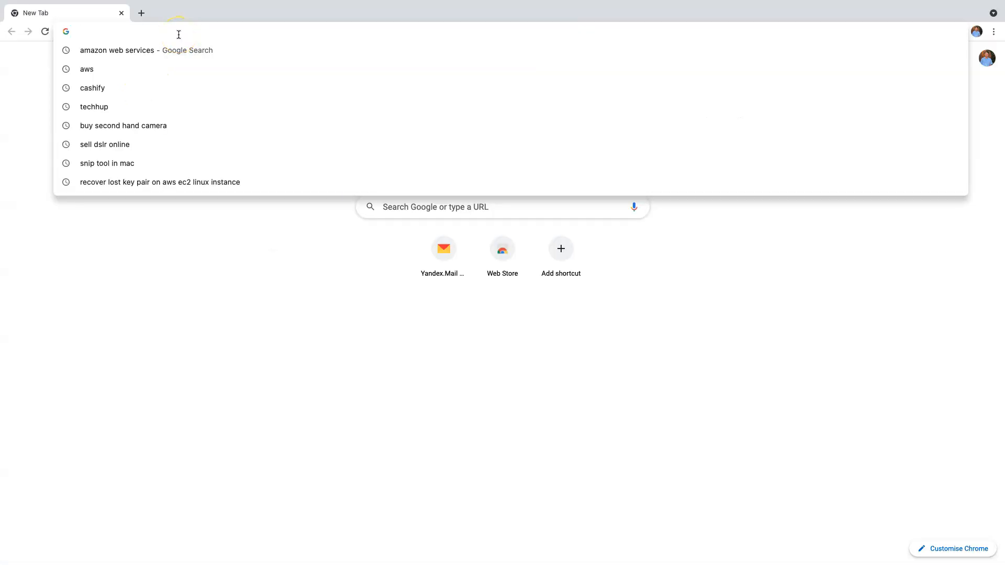
type("amazon web services")
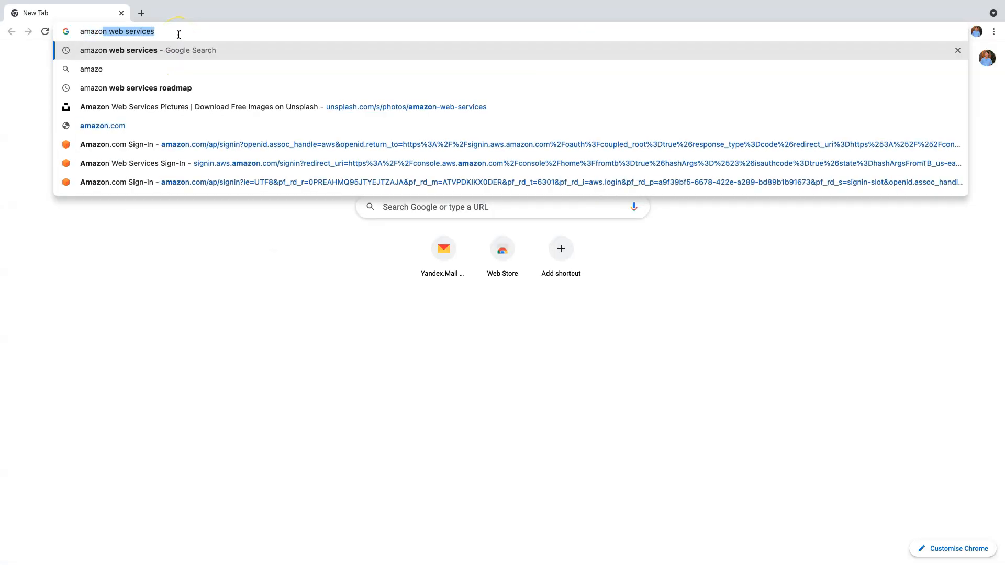
key("Return")
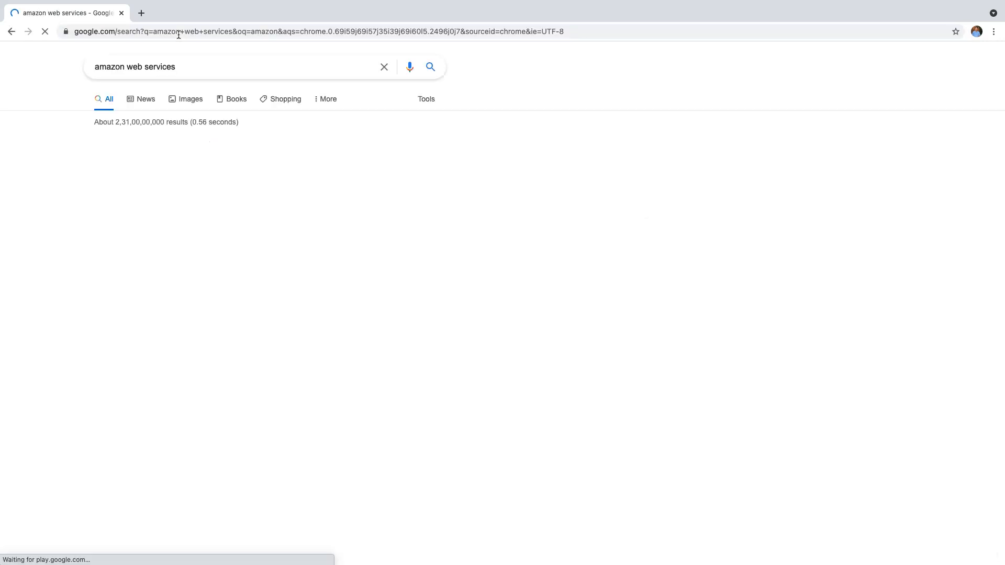
Step: Follow the AWS Free Tier result, then My Account > AWS Management Console
left_click(178, 41)
left_click(173, 158)
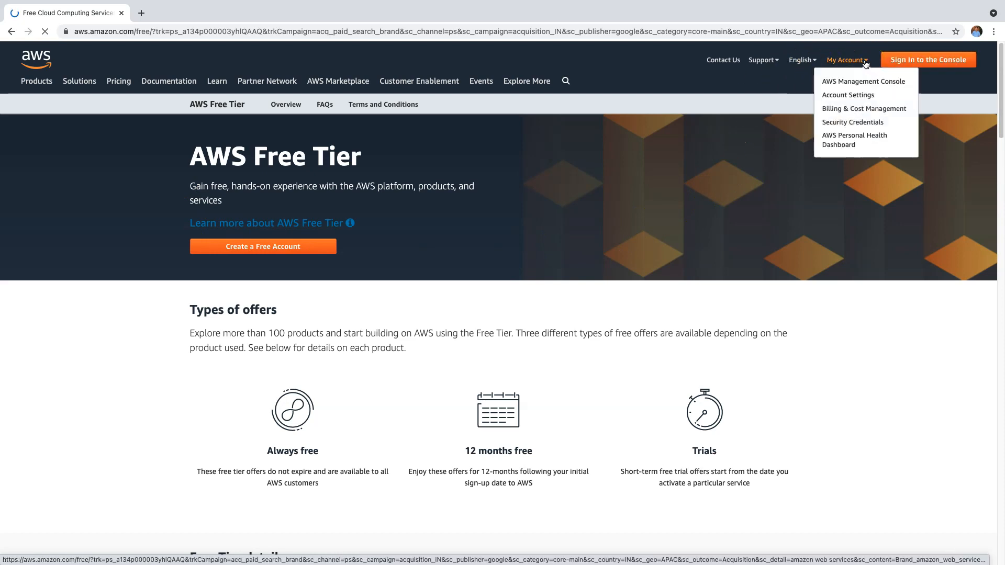
left_click(860, 93)
left_click(857, 83)
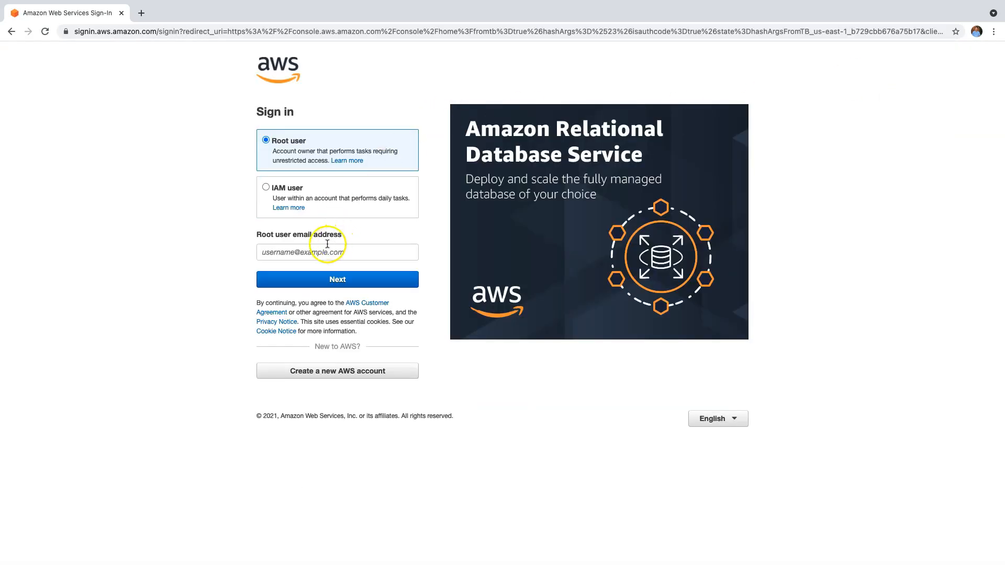
Step: Sign in as root user with the saved e-mail and the account password
left_click(326, 251)
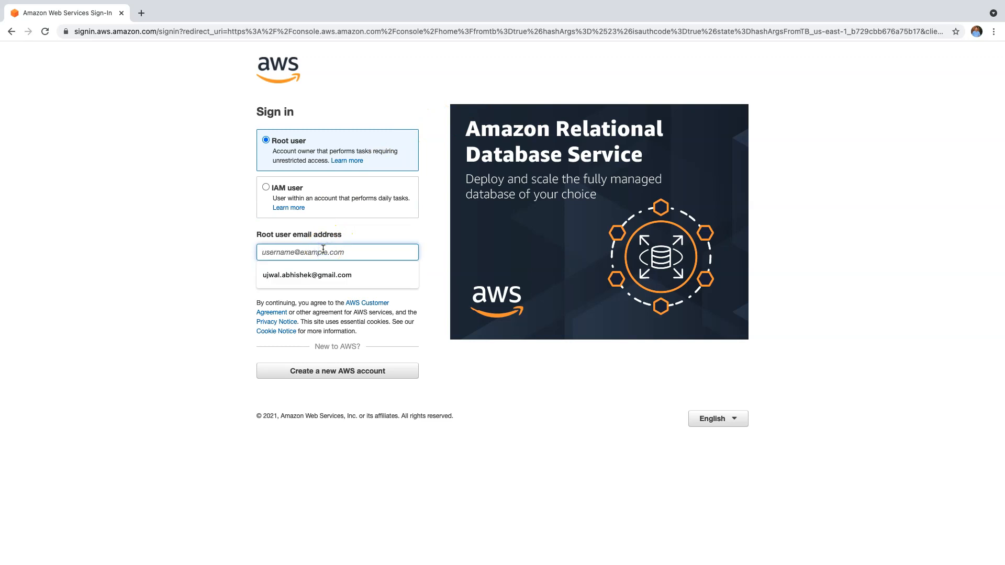
left_click(314, 274)
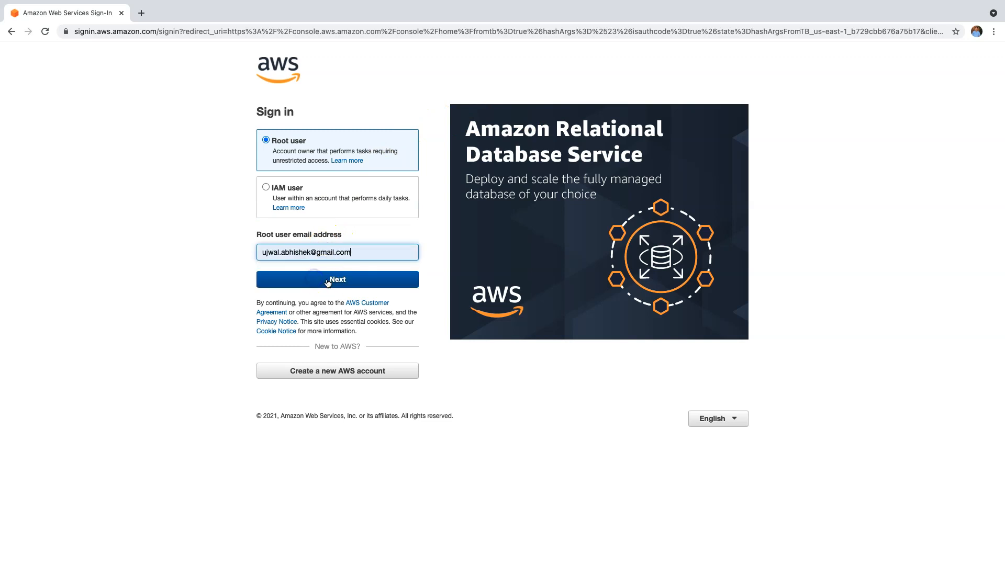
left_click(330, 280)
left_click(300, 181)
type("****")
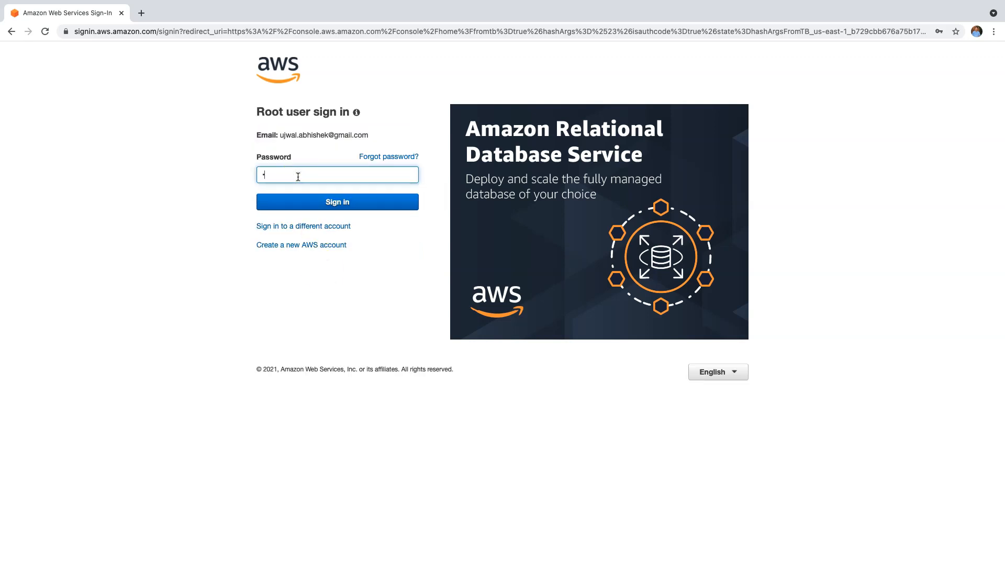
type("*")
key("BackSpace")
key("BackSpace")
key("BackSpace")
type("**********")
key("Return")
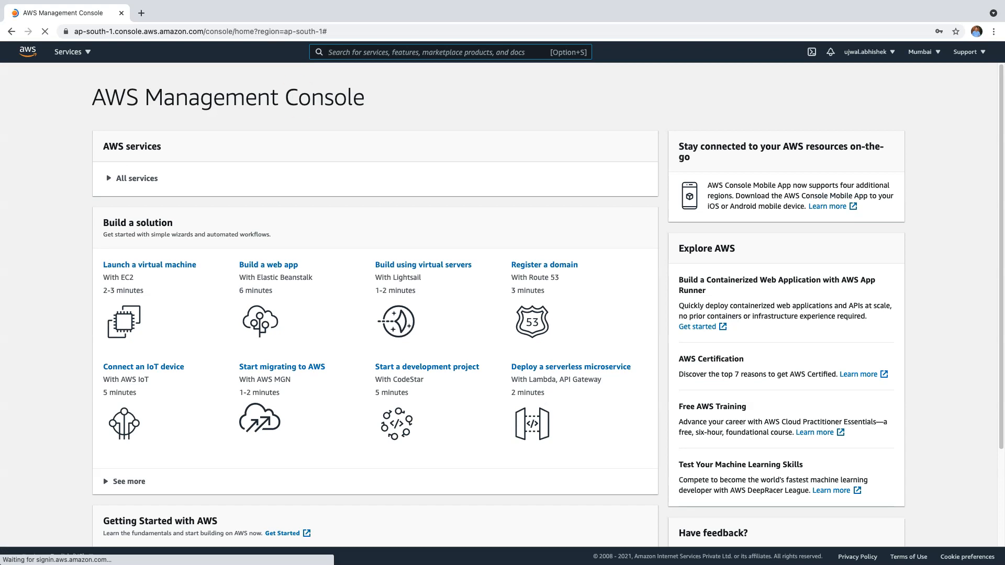
Step: From All services open EC2, check the running instances, and start Launch instances
left_click(108, 179)
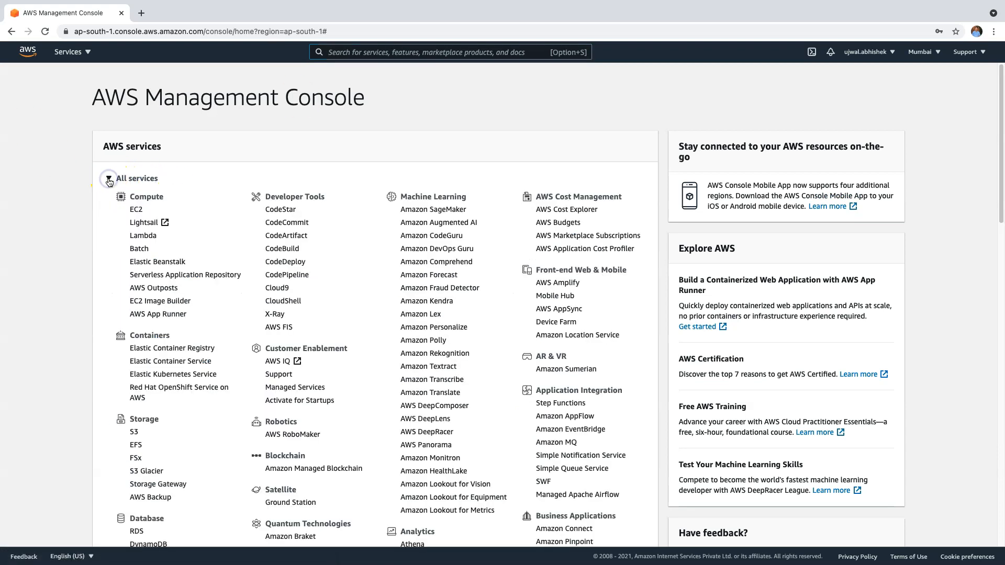
left_click(136, 209)
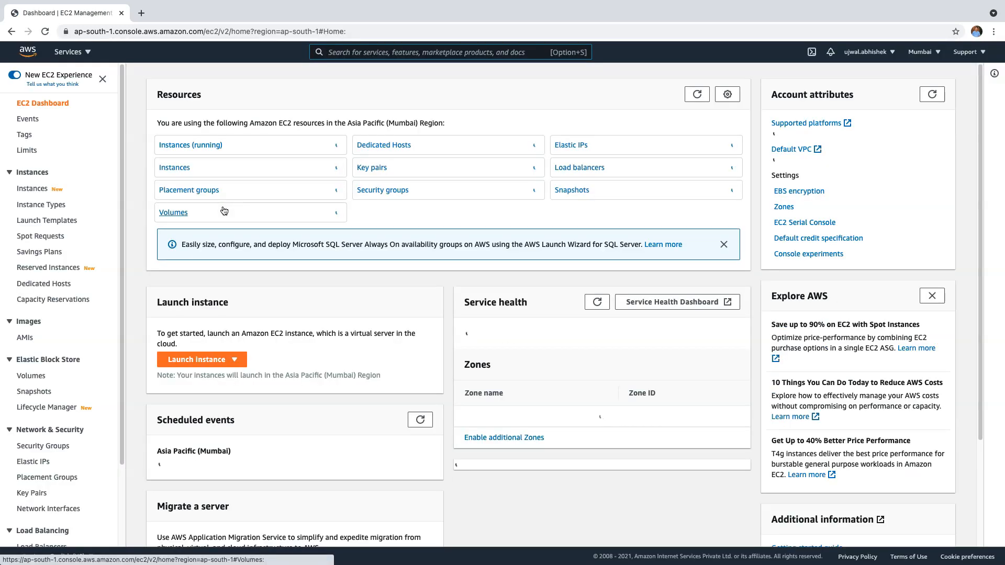
left_click(178, 145)
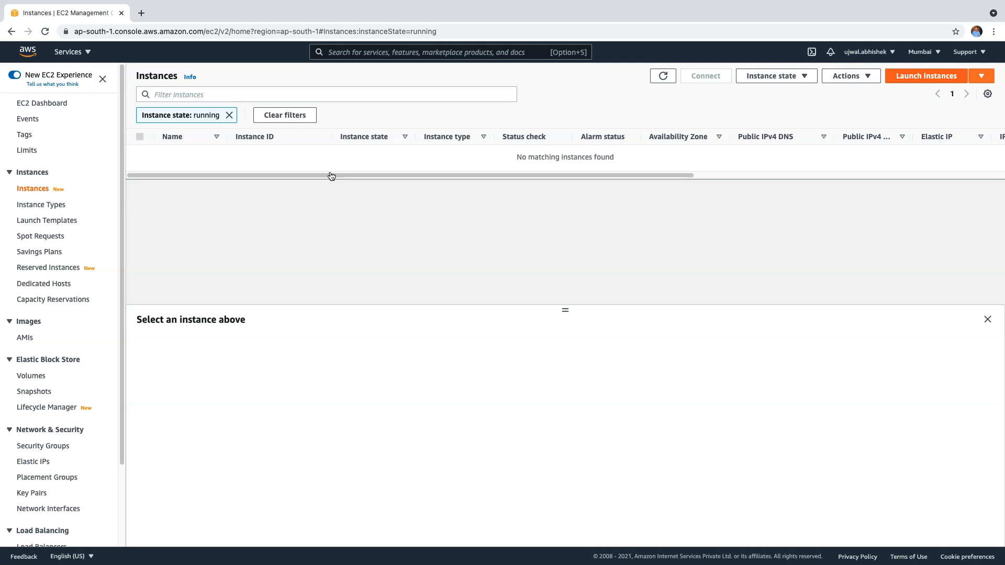
left_click(924, 76)
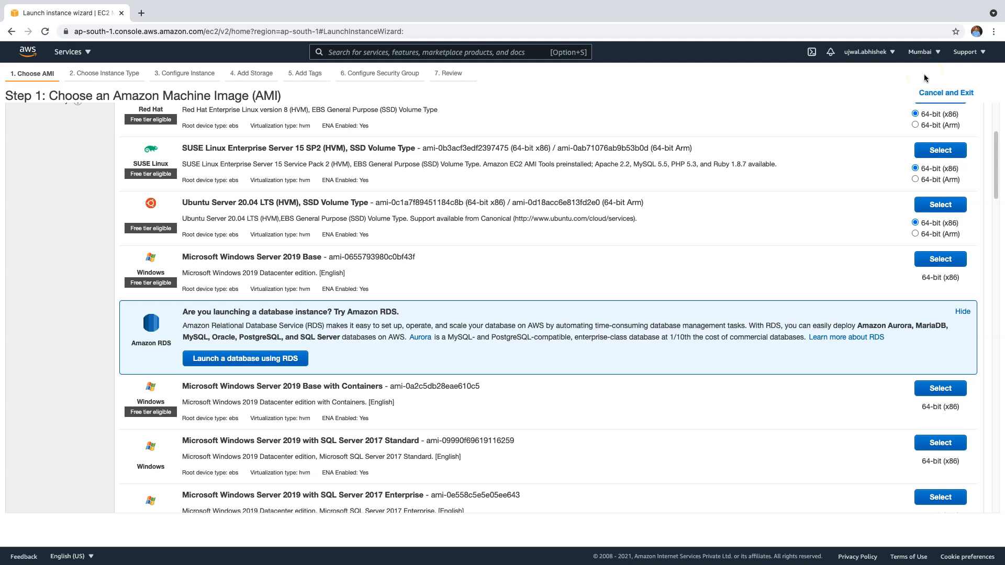
Step: Select the Ubuntu Server 20.04 LTS image and continue with the t2.micro type
left_click(947, 156)
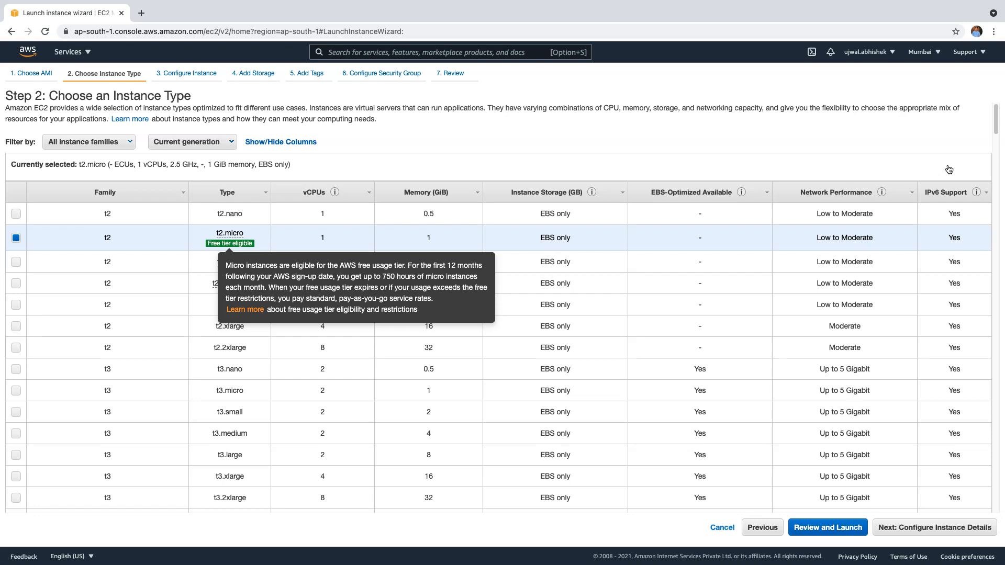
left_click(945, 531)
Step: Leave instance details at defaults: 1 instance, default VPC and subnet
left_click(310, 341)
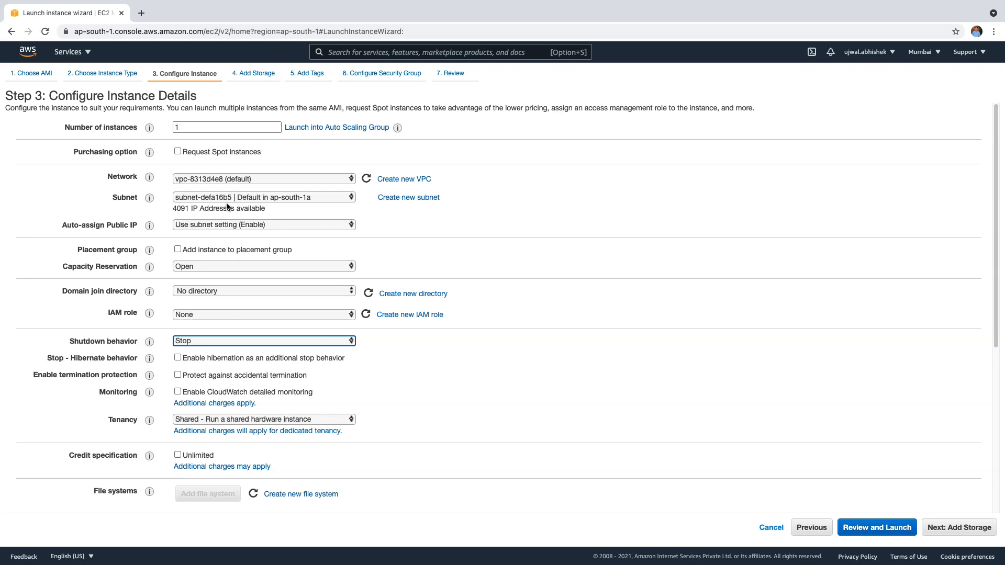
Step: Keep the 8 GiB root volume, add a 'Name' tag key, and reach the security group step
left_click(307, 341)
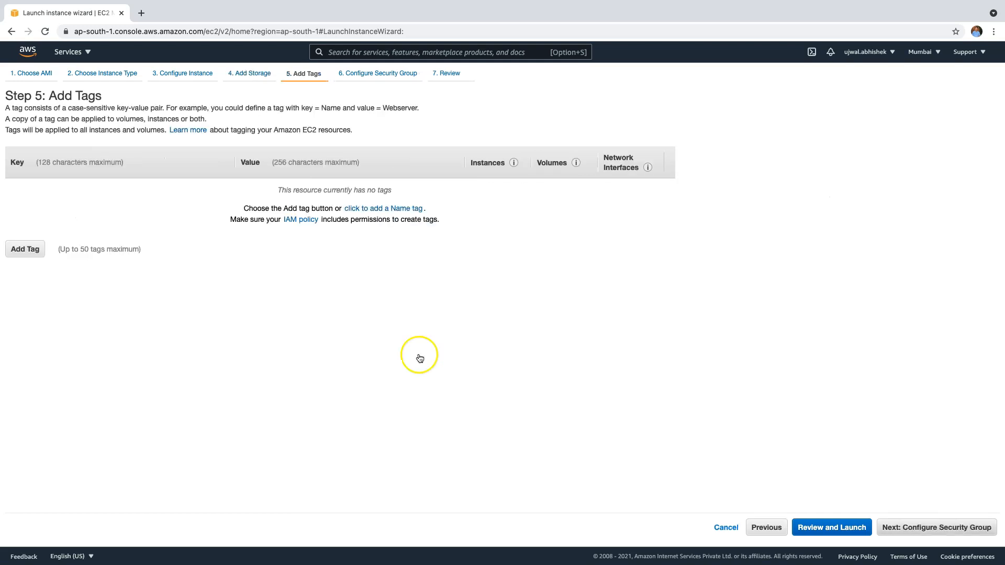
left_click(956, 529)
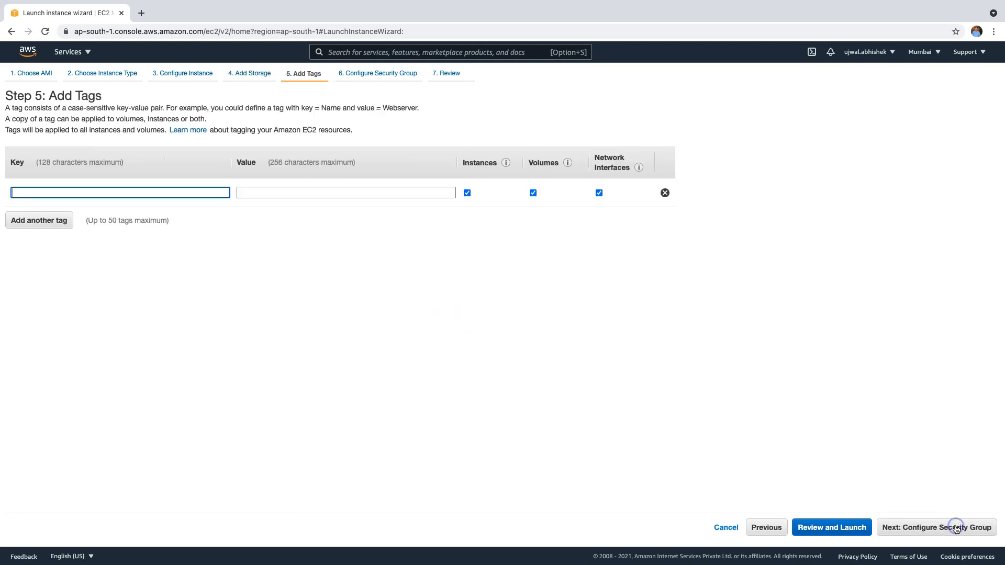
left_click(972, 532)
type("Name")
left_click(971, 532)
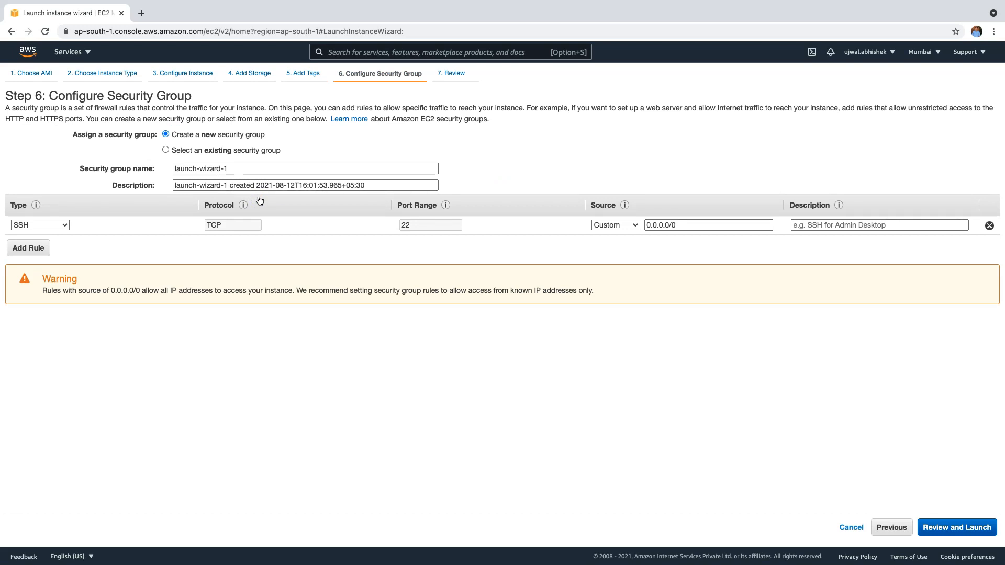
Step: Switch the security group option to 'Select an existing security group'
left_click(166, 150)
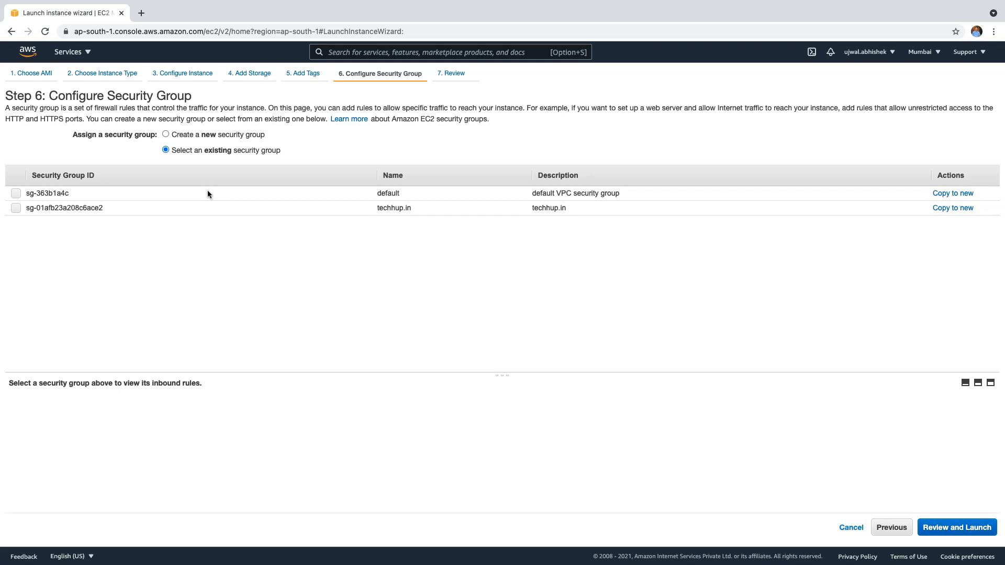
Step: Choose the techhup.in group (HTTP 80, HTTPS 443, SSH 22) and proceed to review
left_click(219, 208)
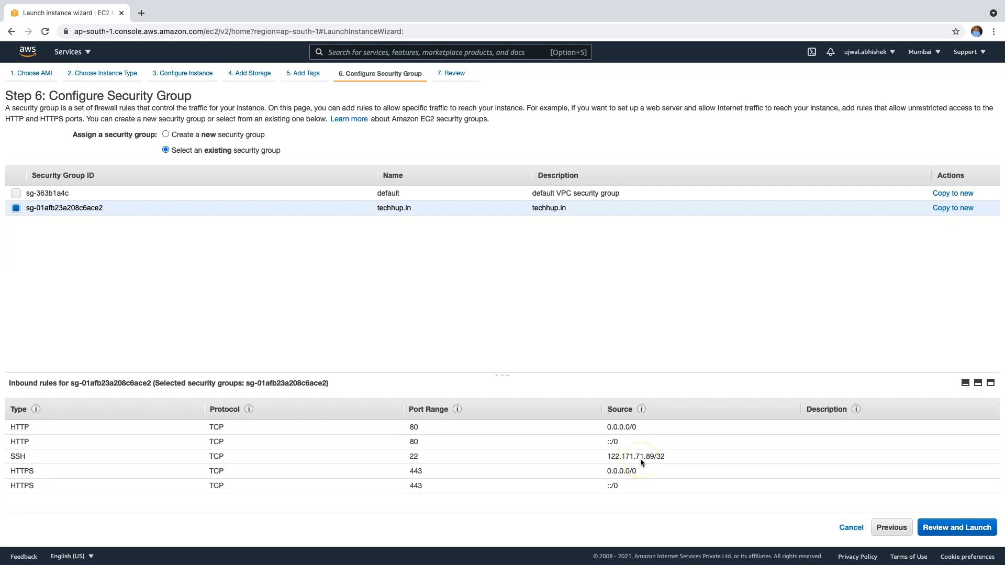
left_click(941, 528)
Step: Search 'what is my ip' in a new tab, then return to the launch wizard tab
key("super+t")
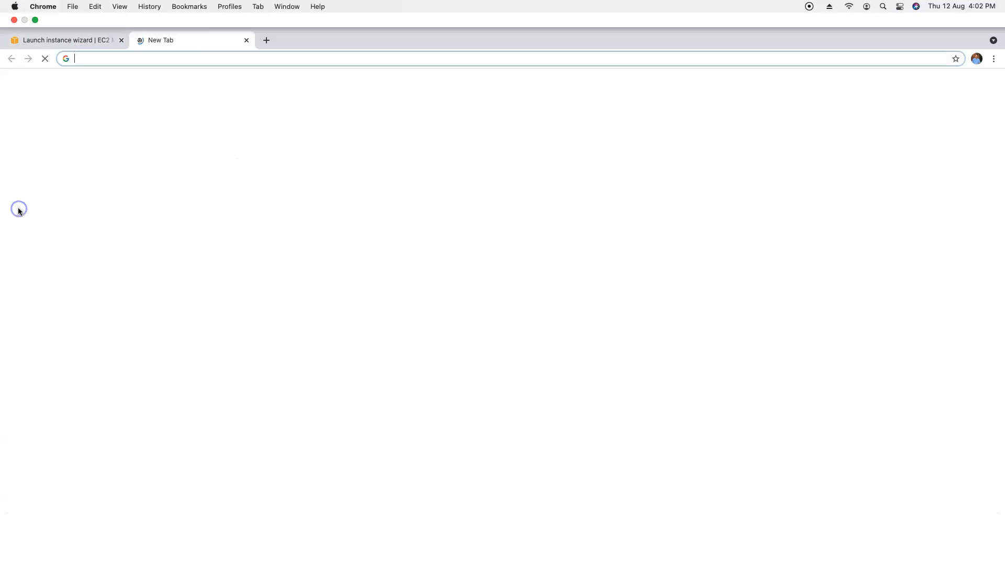
type("what")
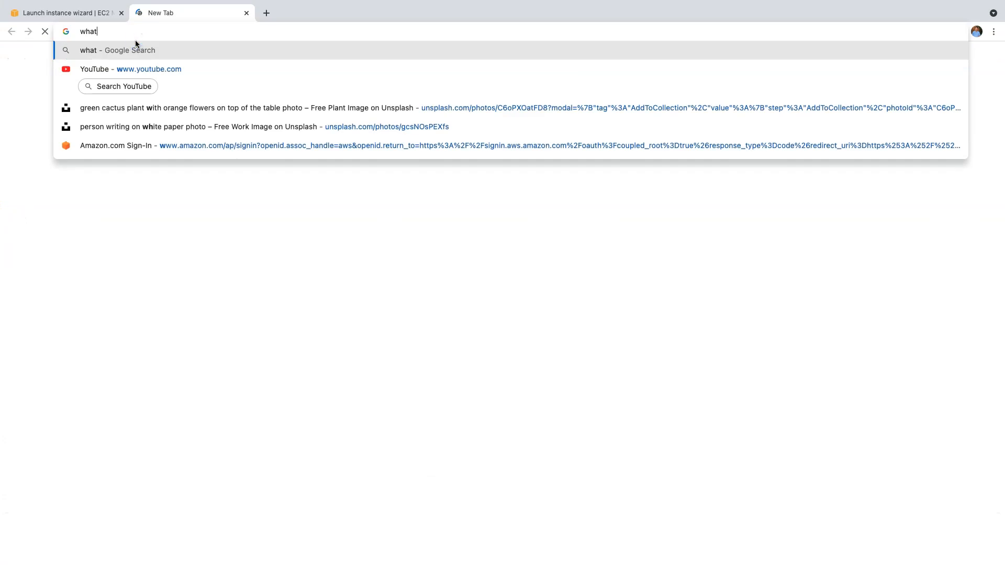
type(" is my ip")
key("Return")
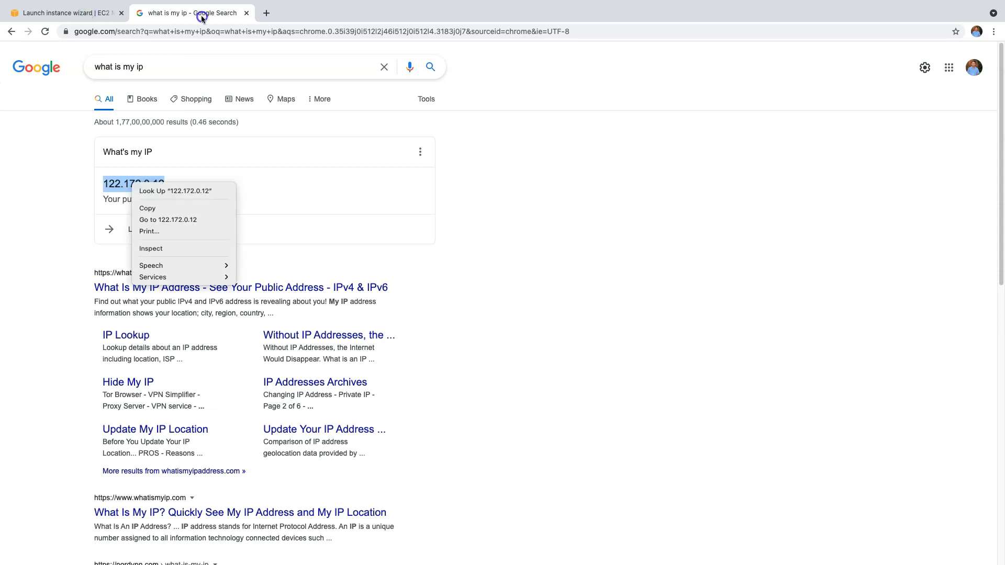
left_click(69, 12)
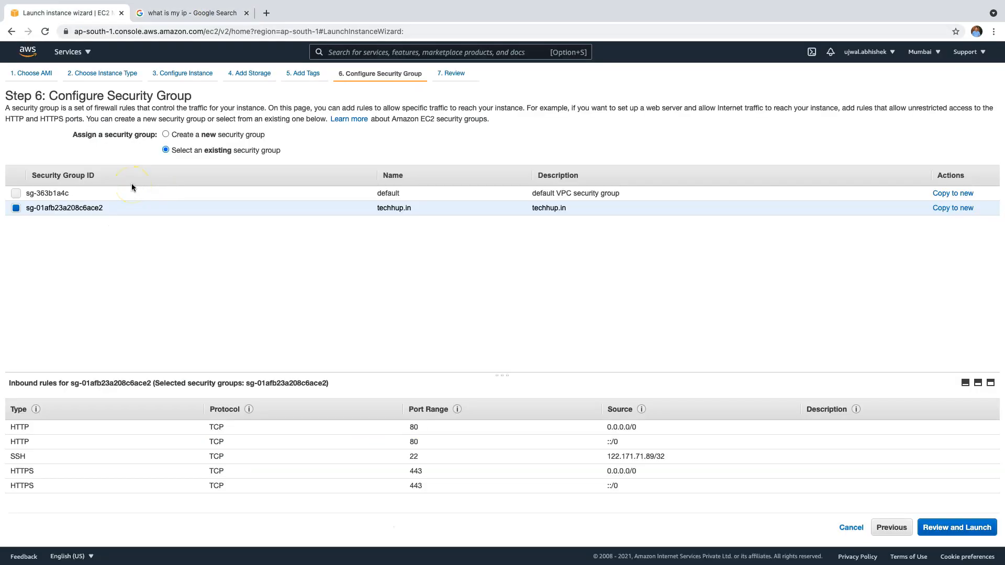
Step: Open the Step 7 review for the Ubuntu t2.micro instance with techhup.in
double_click(168, 207)
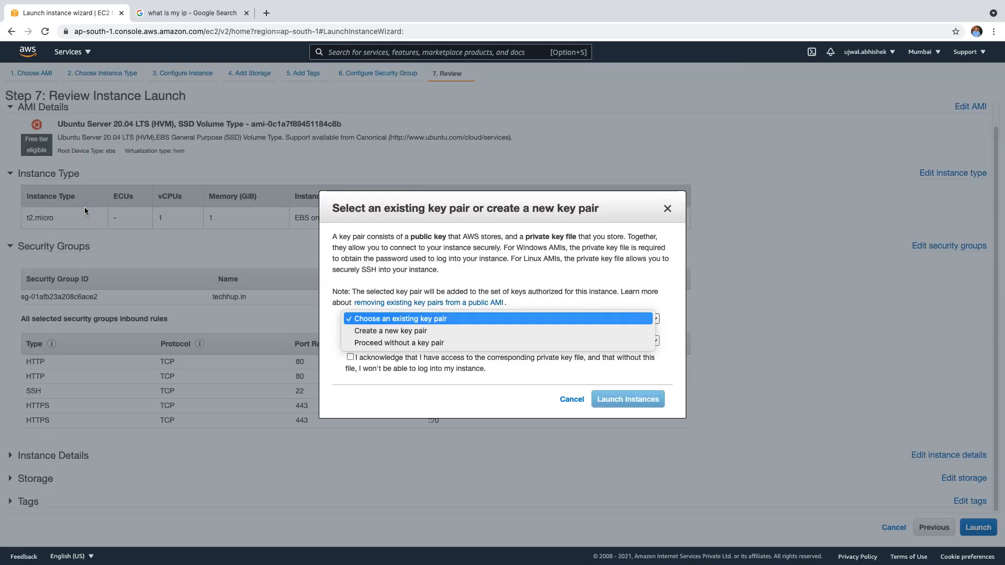
Step: Select 'Create a new key pair' from the key pair dropdown
key("Down")
key("Return")
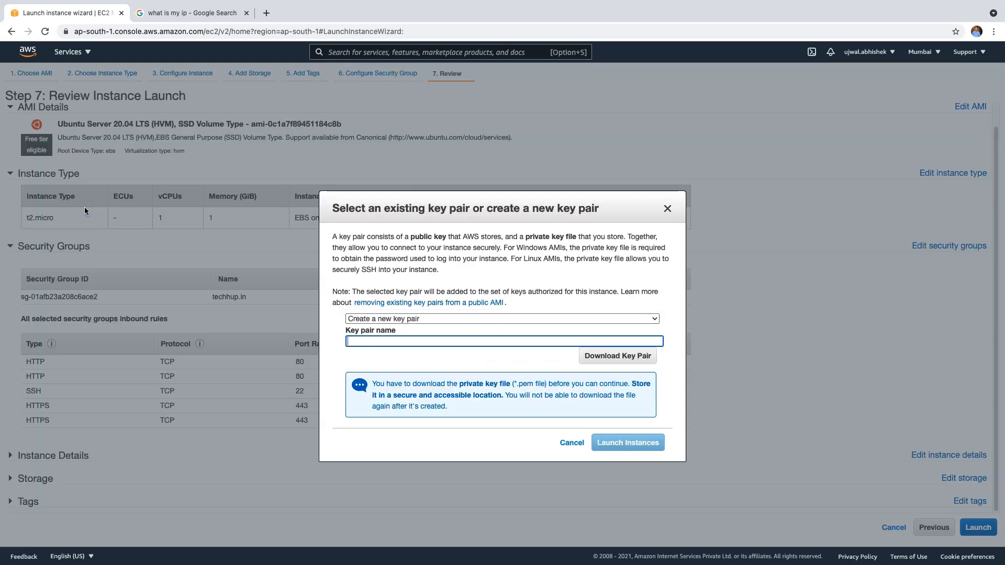
Step: Name the key pair techhup12082021 and download its private key file
left_click(978, 527)
left_click(976, 525)
type("techhup12082021")
left_click(630, 358)
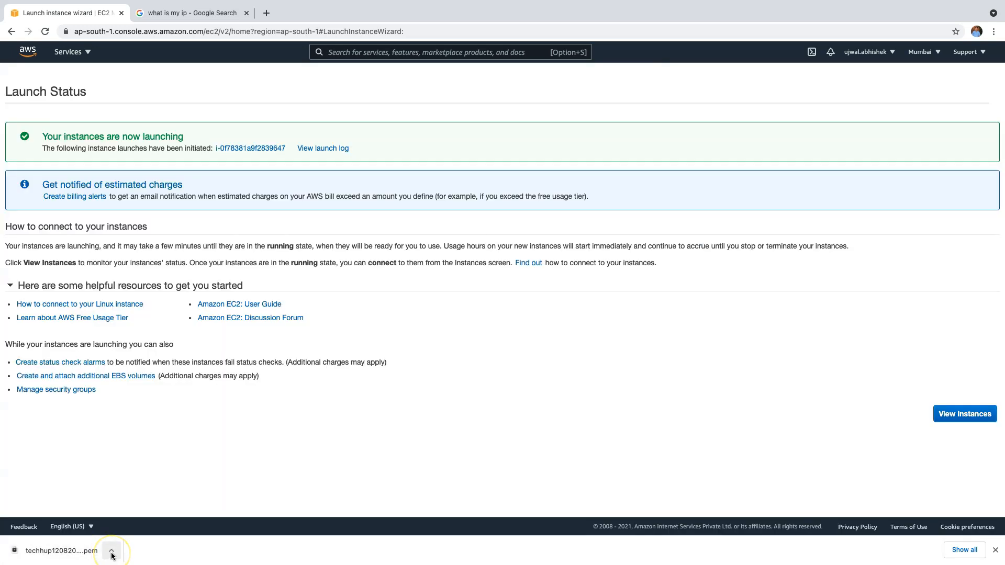
Step: Reveal the downloaded techhup12082021.pem in Finder's Downloads folder
left_click(112, 551)
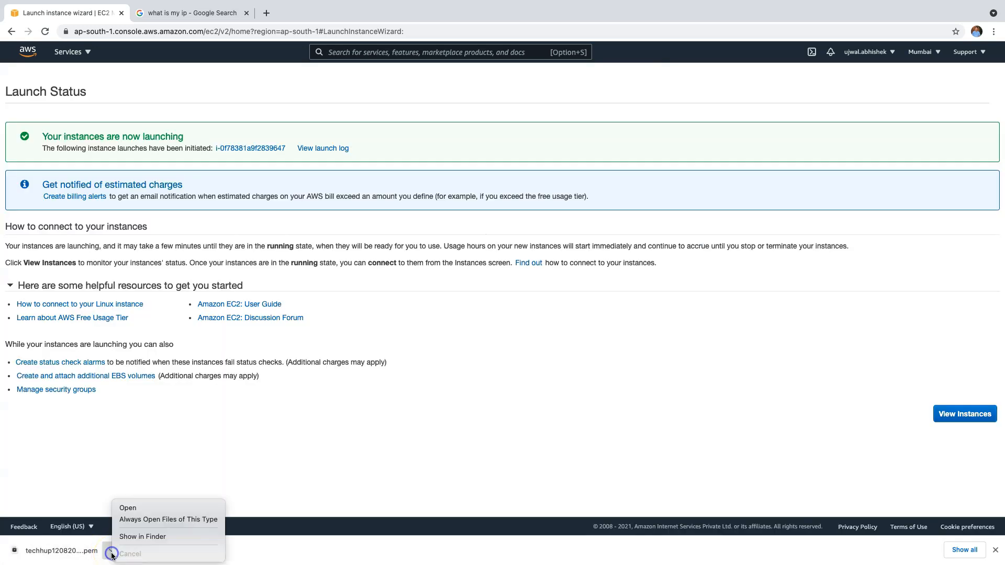
left_click(141, 538)
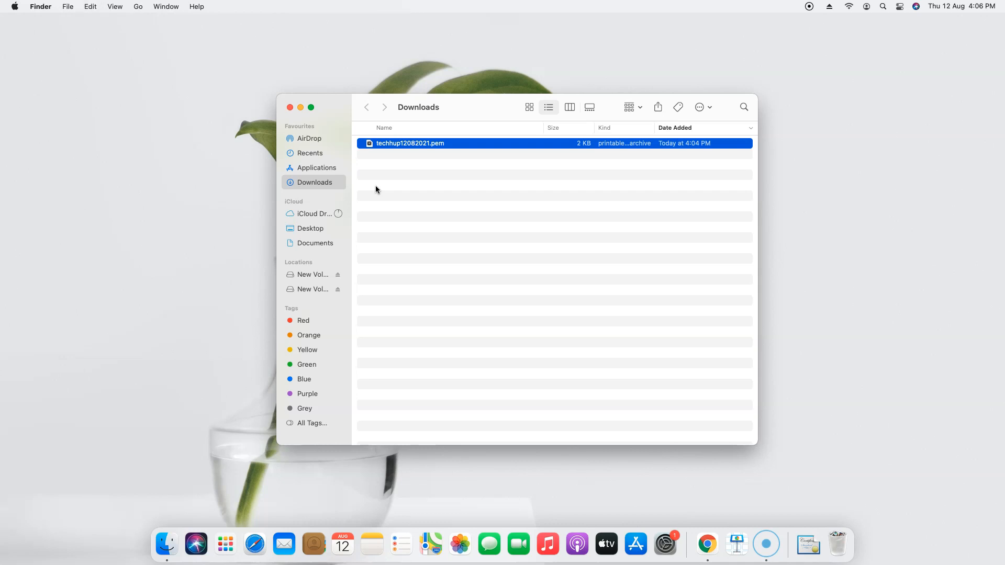
Step: Copy techhup12082021.pem from Downloads into the Desktop's techhup folder
right_click(400, 146)
left_click(433, 272)
left_click(322, 243)
left_click(318, 228)
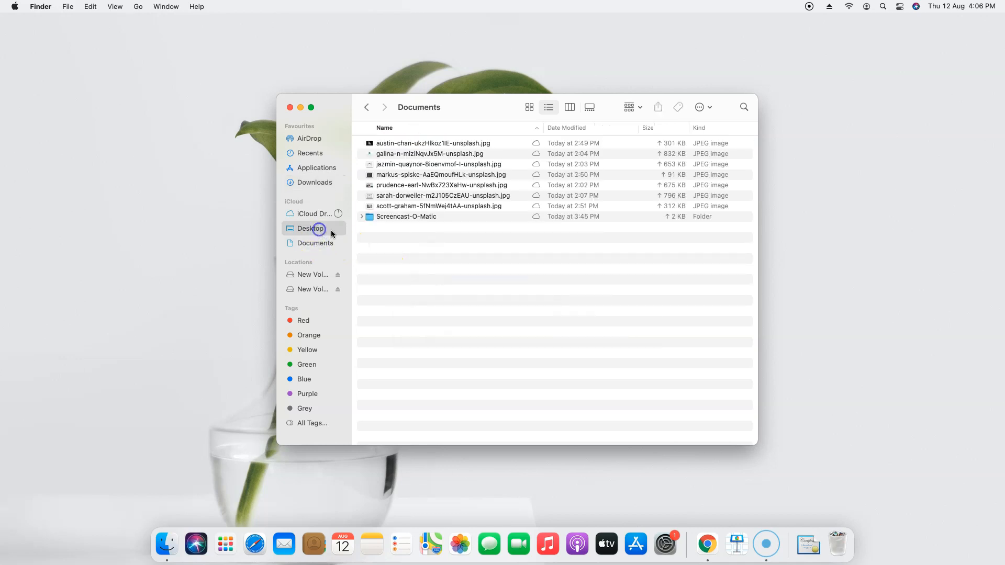
double_click(392, 154)
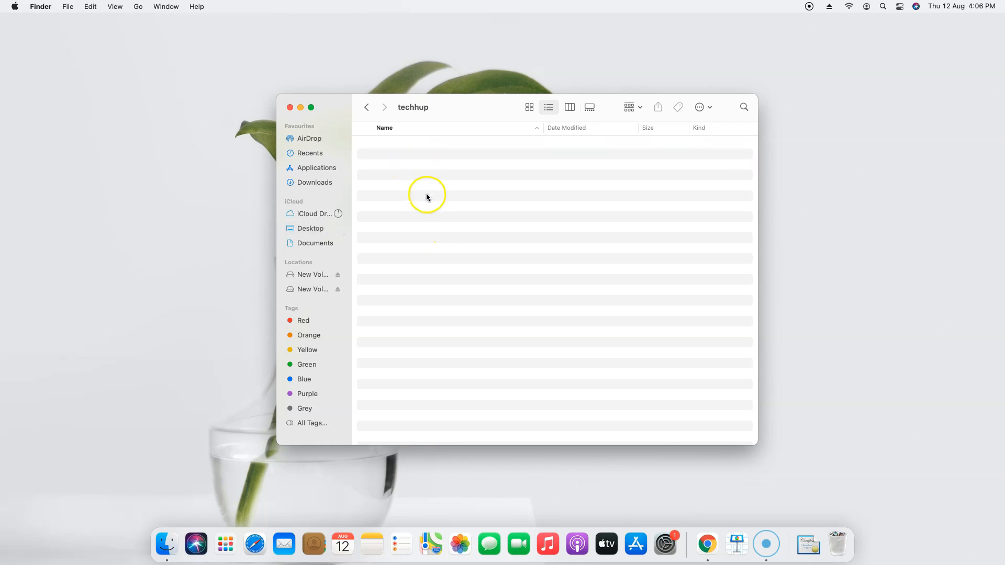
right_click(427, 196)
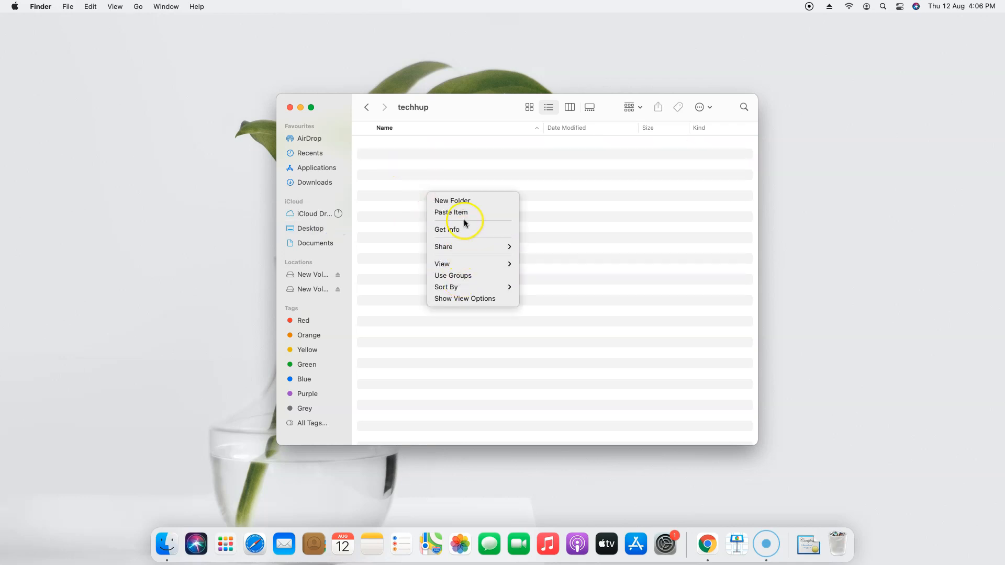
left_click(465, 214)
left_click(490, 200)
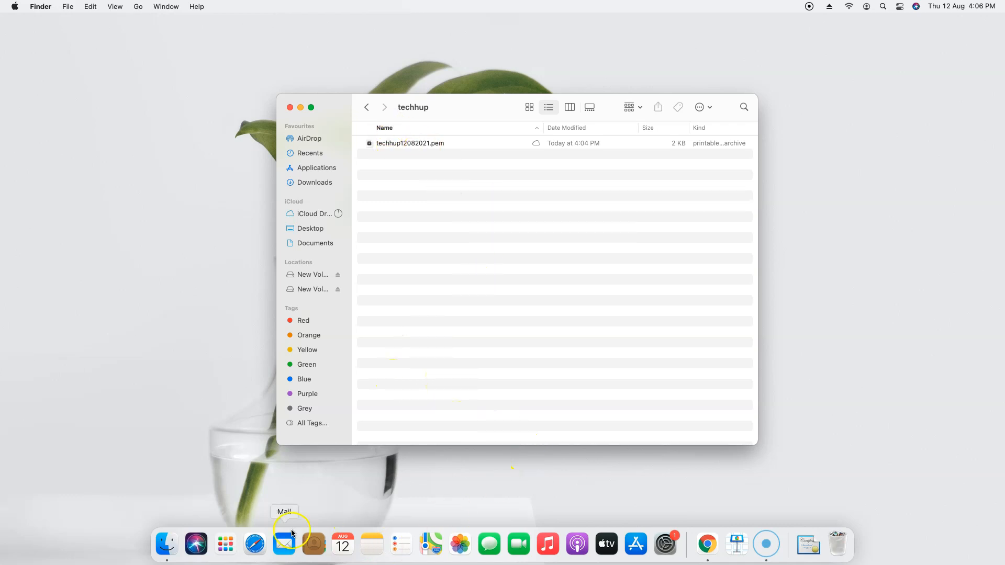
Step: Back in Chrome, list the EC2 instances and select techhup to view its public IPv4 details
left_click(707, 544)
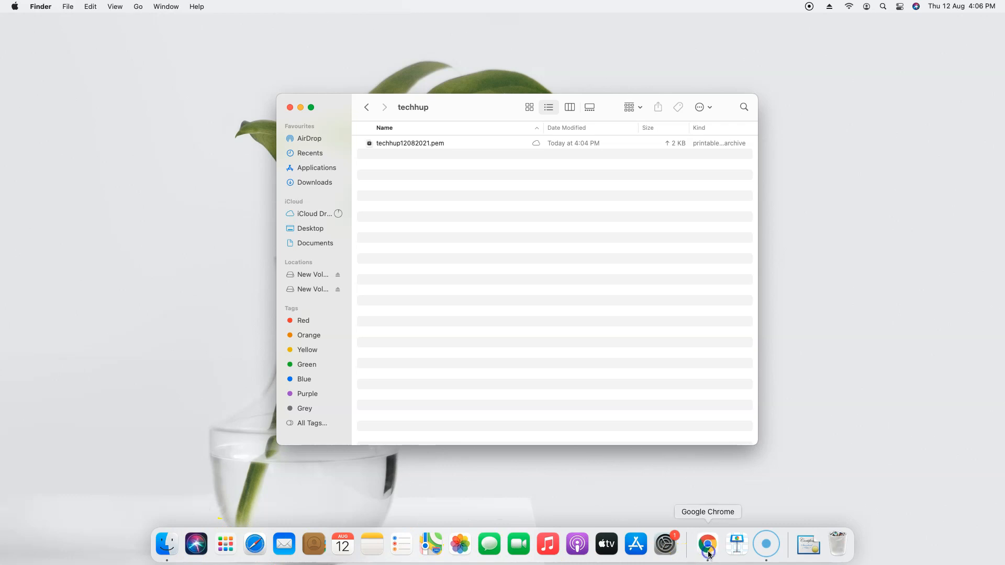
left_click(944, 408)
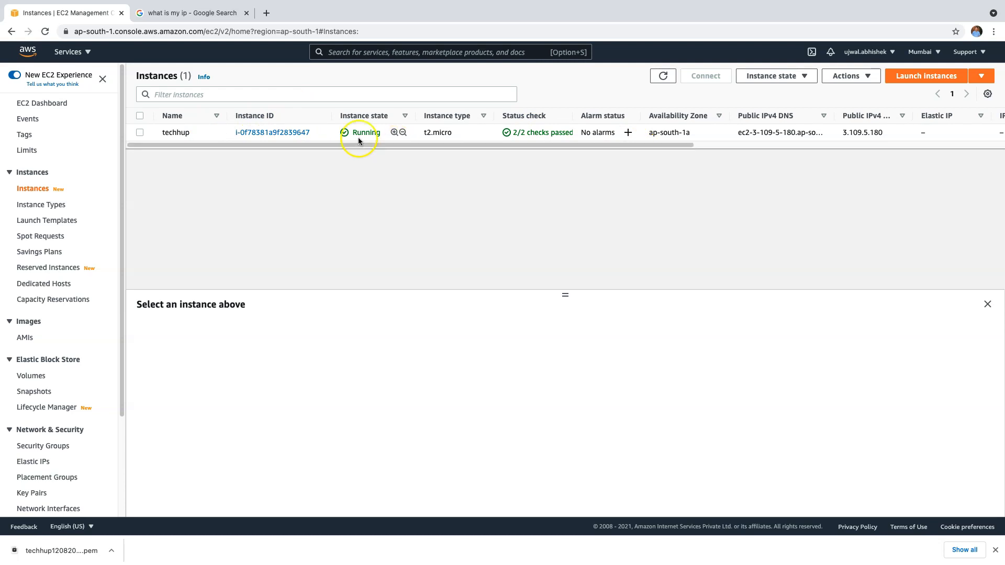
left_click(140, 133)
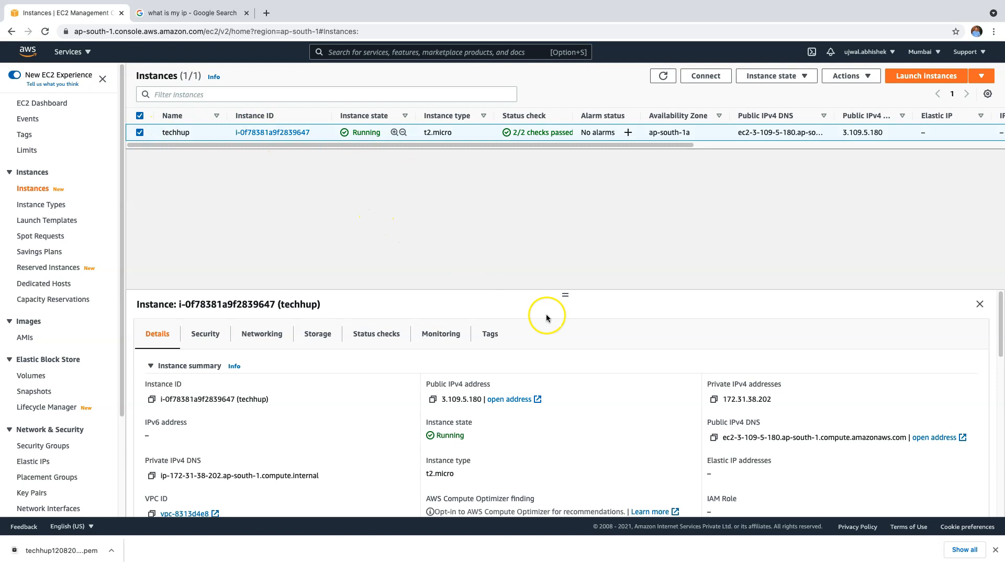
scroll(591, 317, "down", 1)
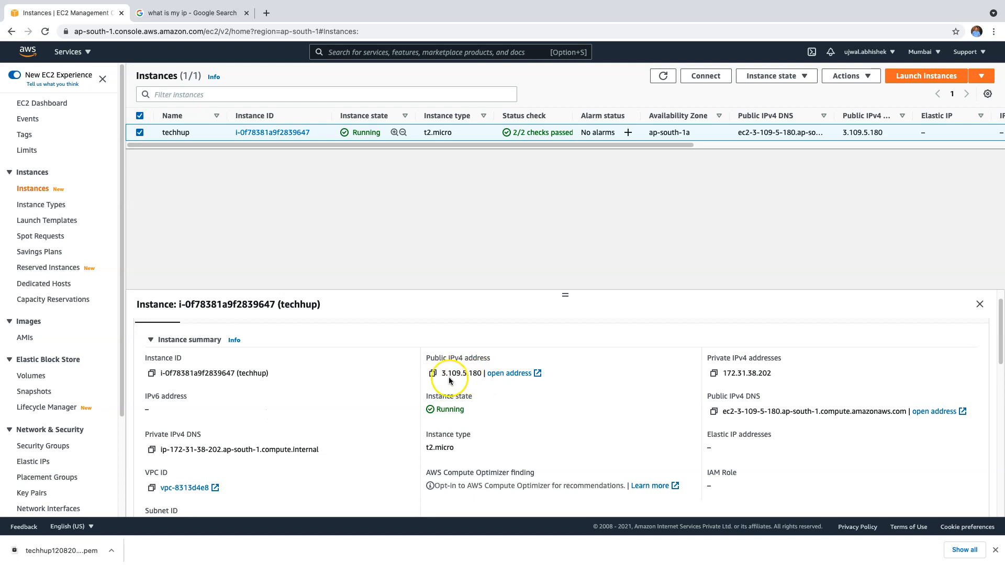
Step: Open 3.109.5.180 in a new tab, find it refuses to connect, and return to the EC2 tab
left_click(511, 375)
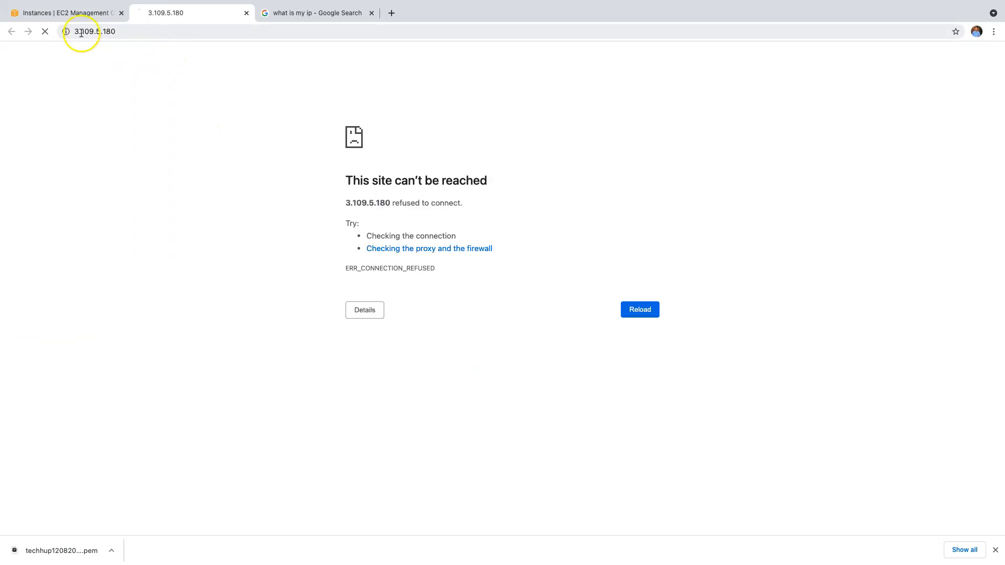
left_click(62, 17)
left_click(281, 275)
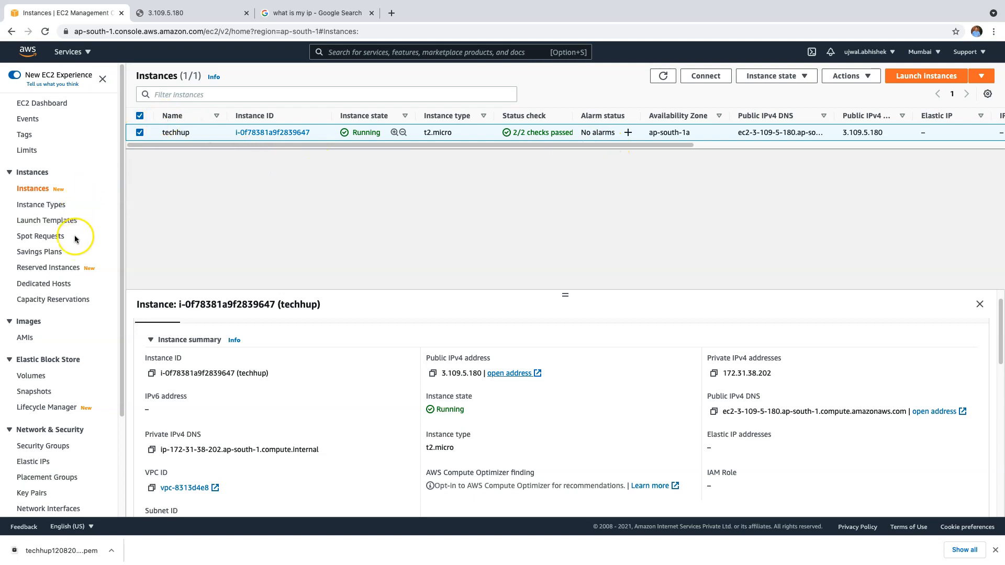
Step: Go to Security Groups and open the techhup.in group sg-01afb23a208c6ace2
scroll(75, 240, "down", 5)
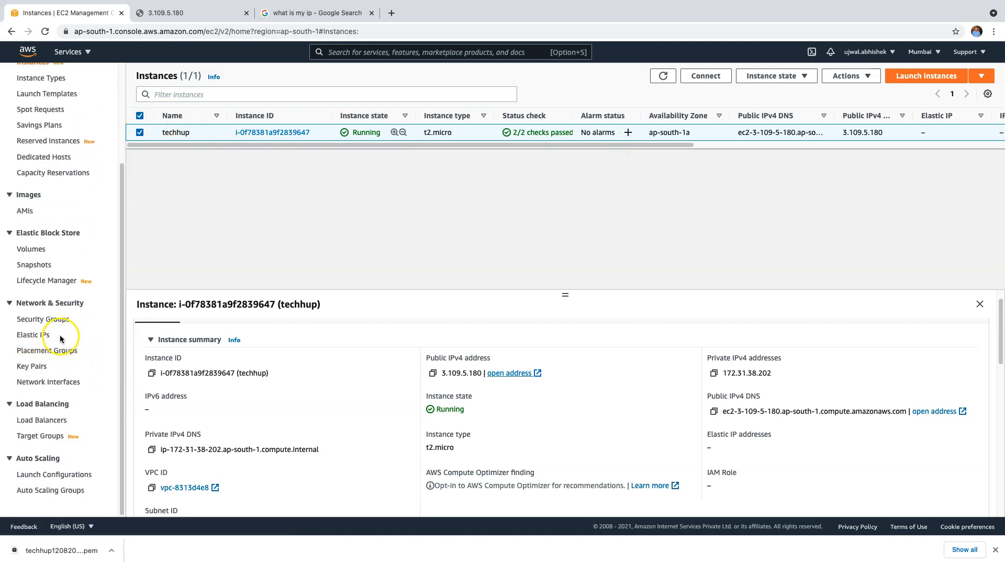
left_click(57, 320)
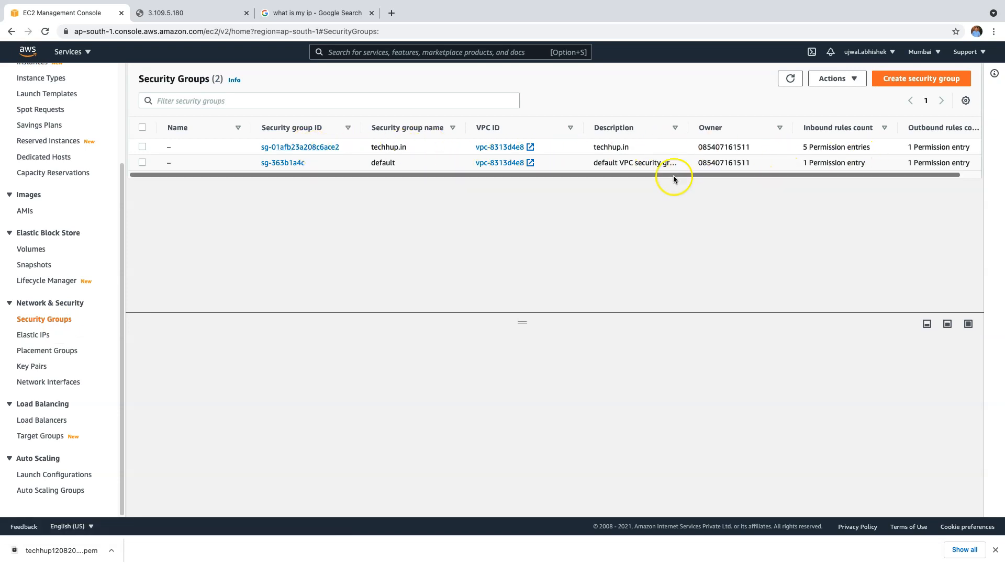
left_click(333, 147)
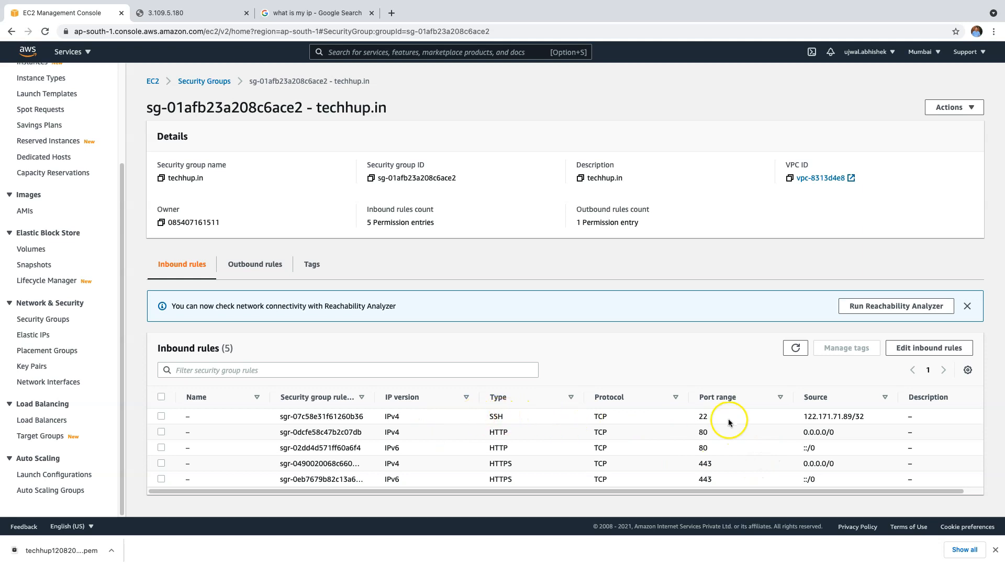
Step: Change the SSH inbound rule's source to My IP and save the rules
left_click(162, 417)
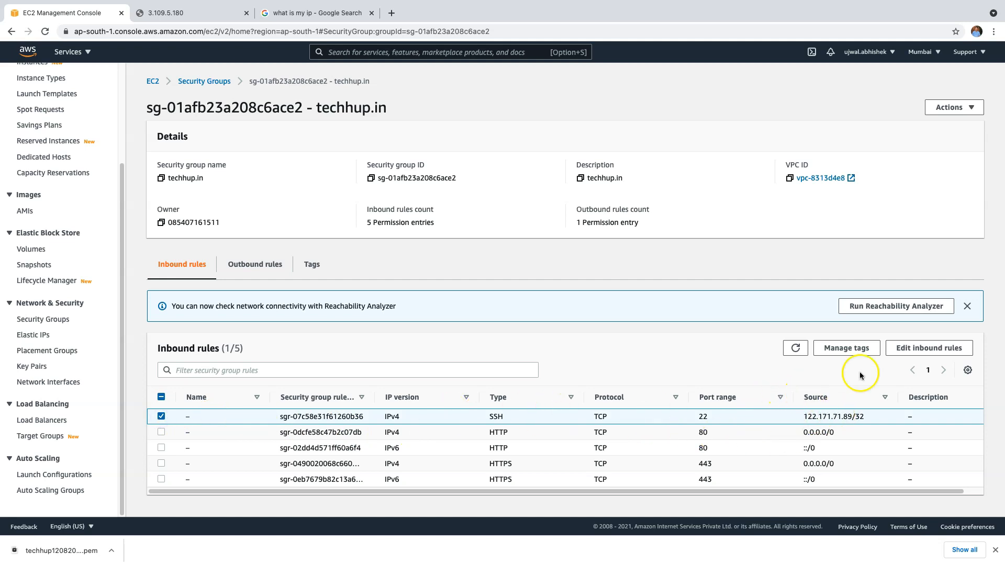
left_click(944, 349)
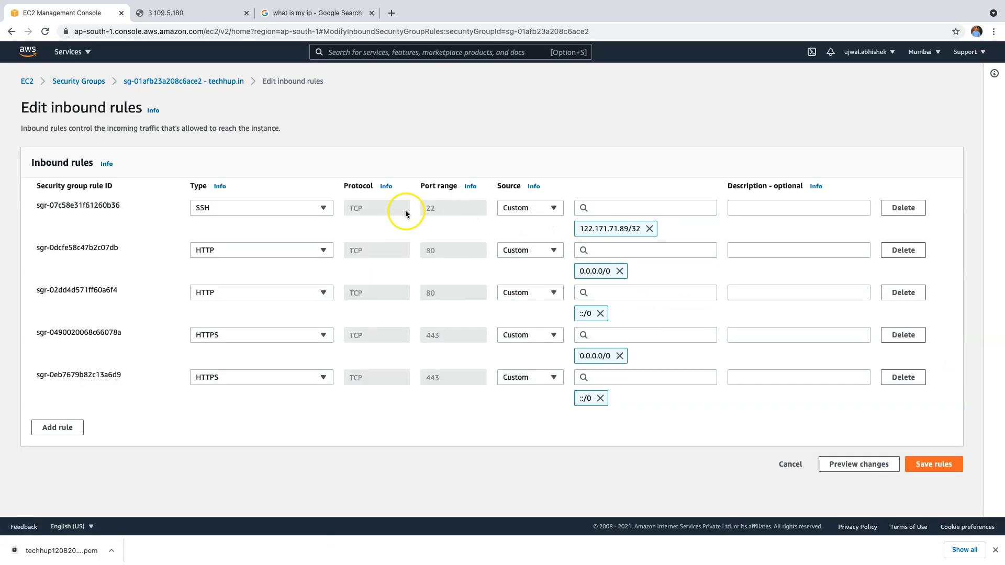
left_click(649, 229)
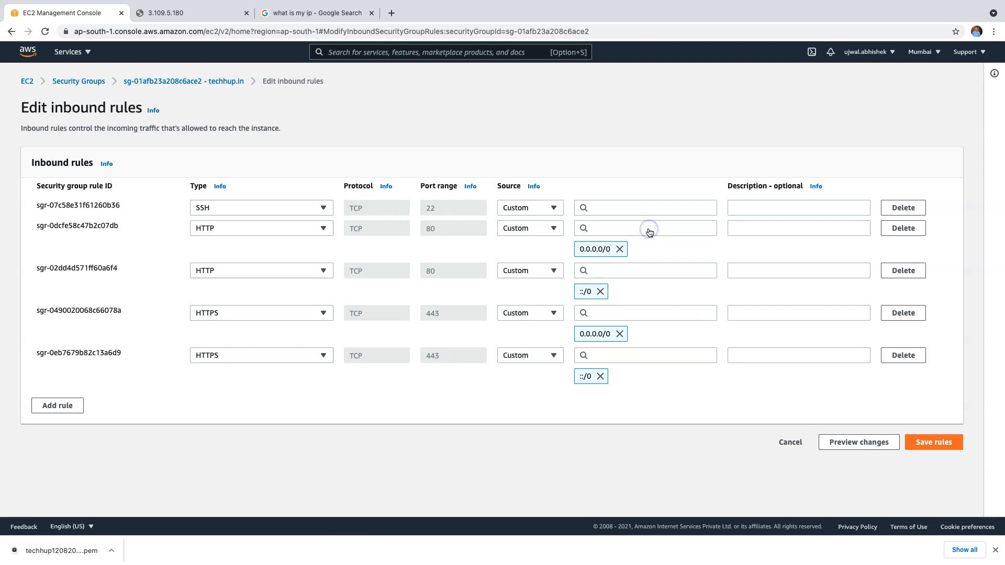
left_click(556, 209)
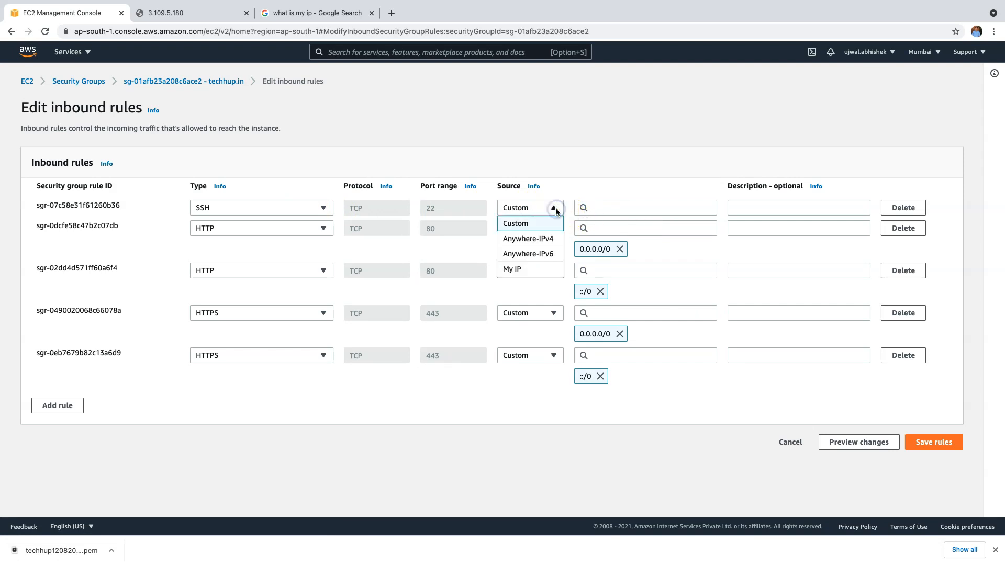
left_click(534, 270)
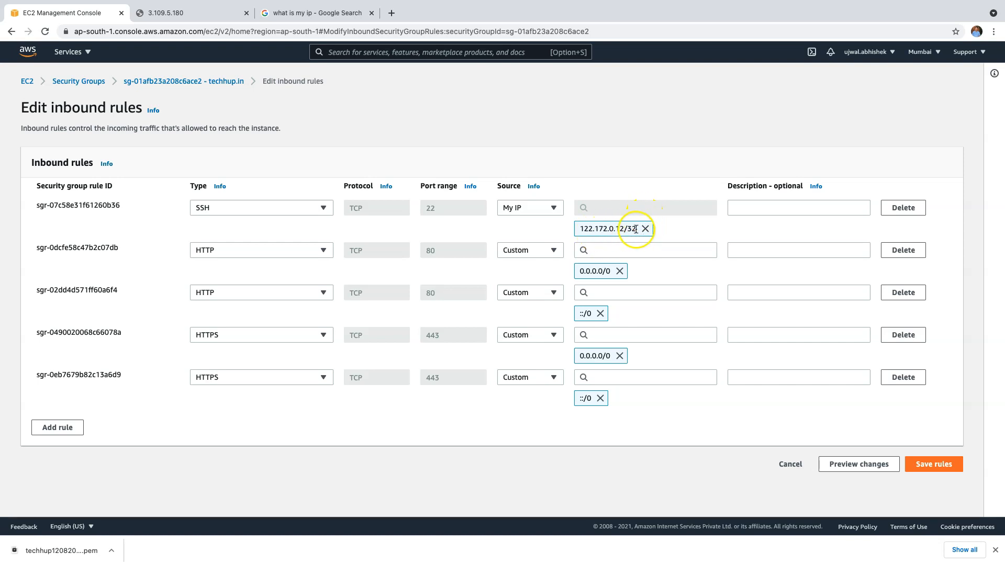
left_click(948, 464)
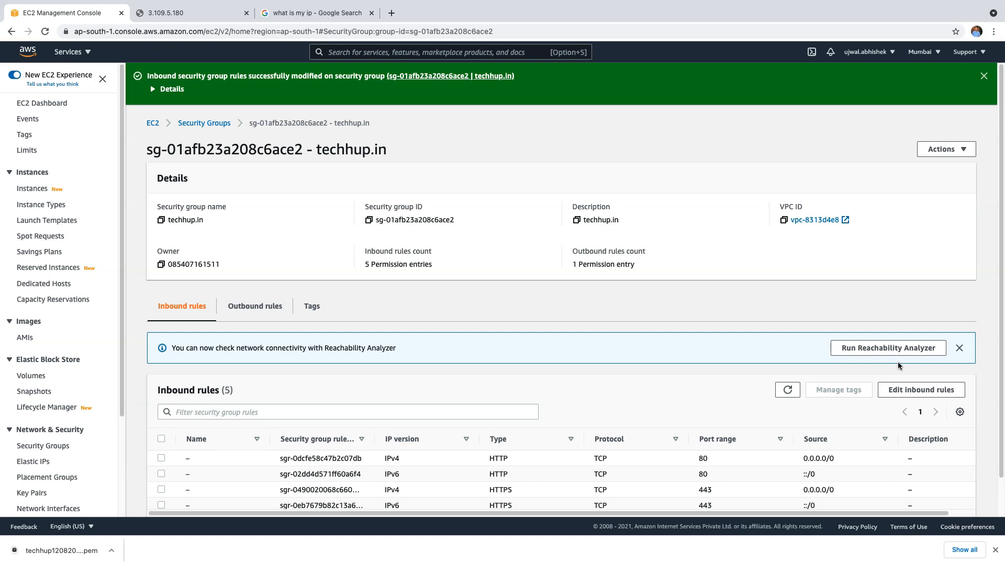
scroll(669, 400, "down", 1)
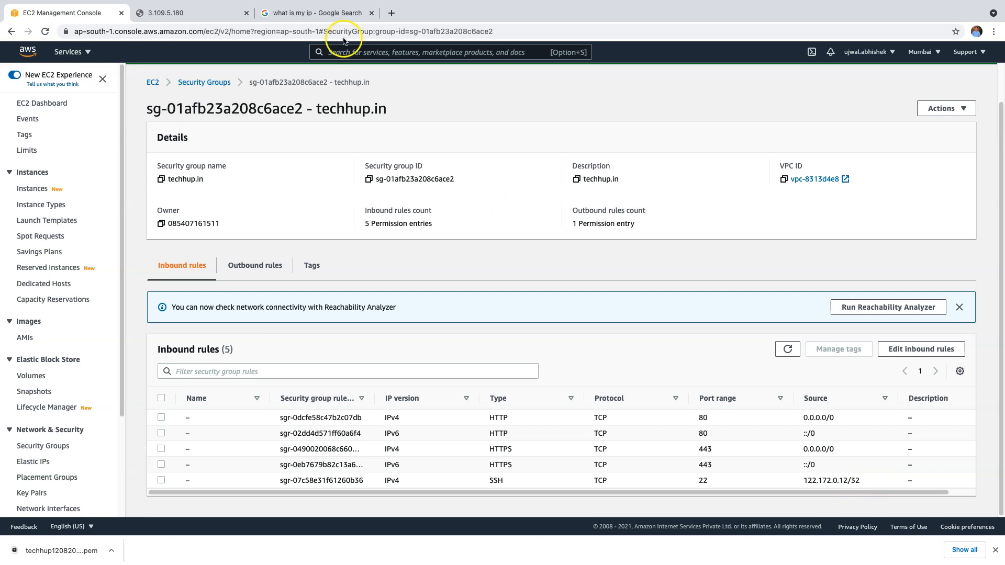
left_click(239, 13)
left_click(296, 13)
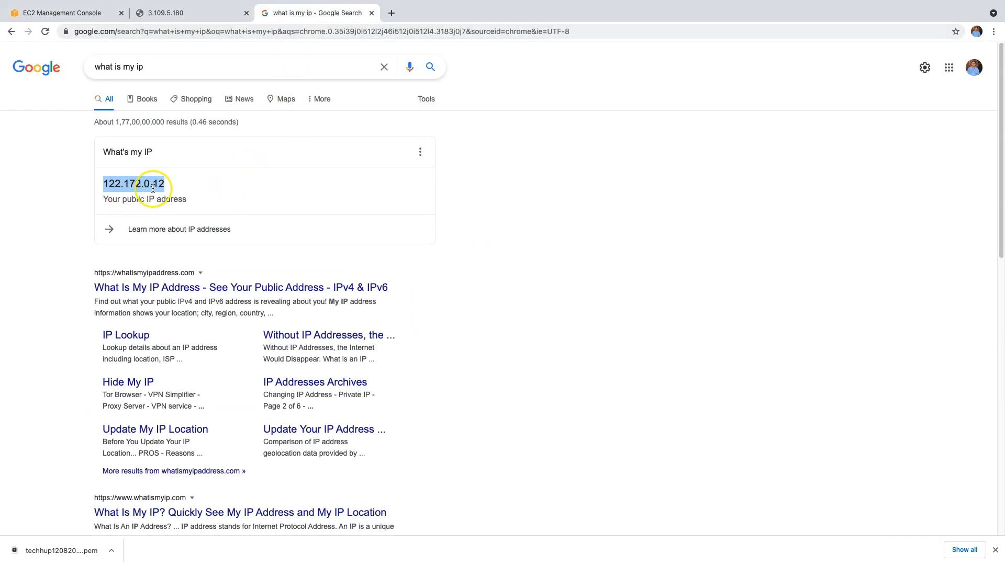
left_click(187, 13)
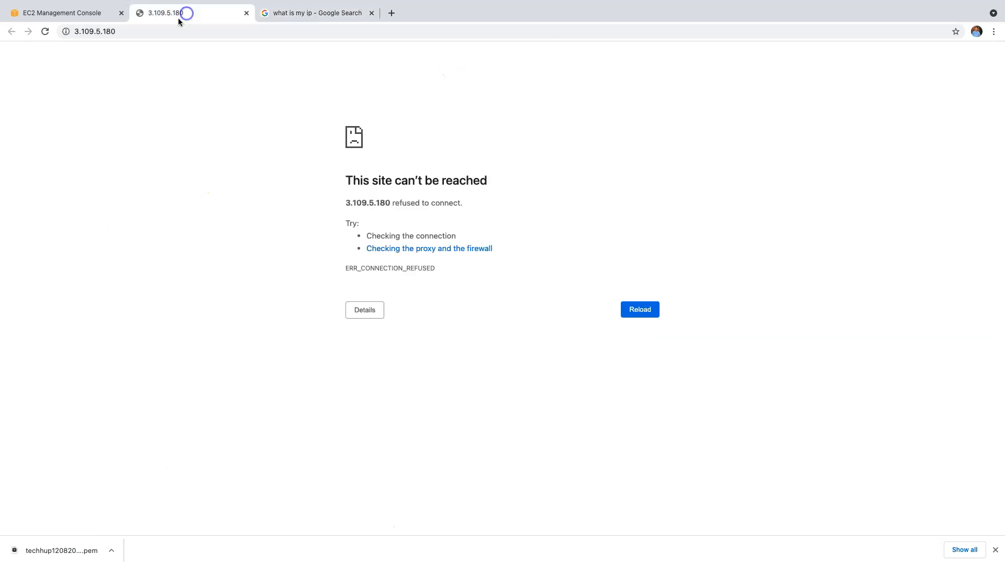
left_click(100, 14)
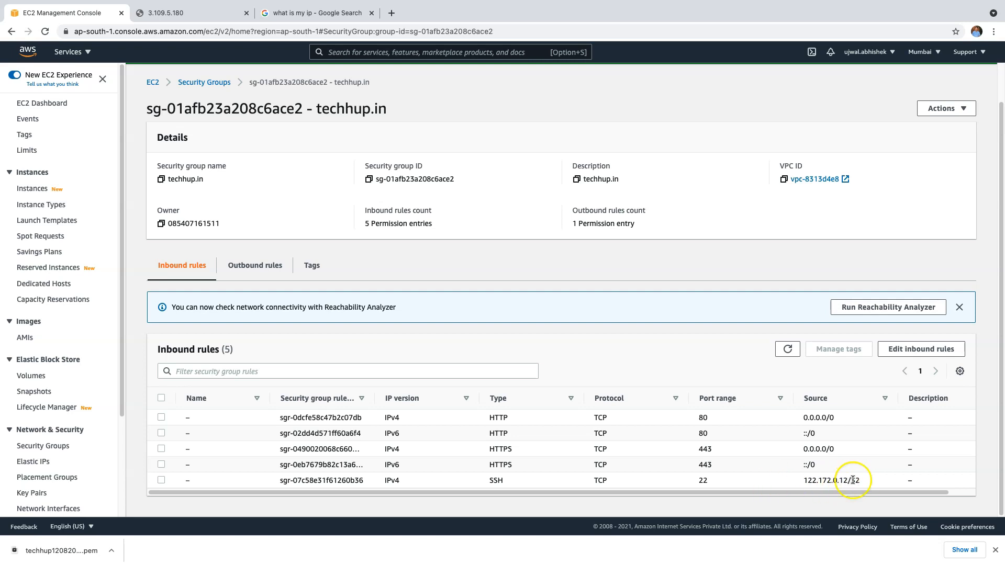
mouse_move(867, 494)
left_mouse_down()
mouse_move(899, 493)
mouse_move(849, 492)
left_mouse_up()
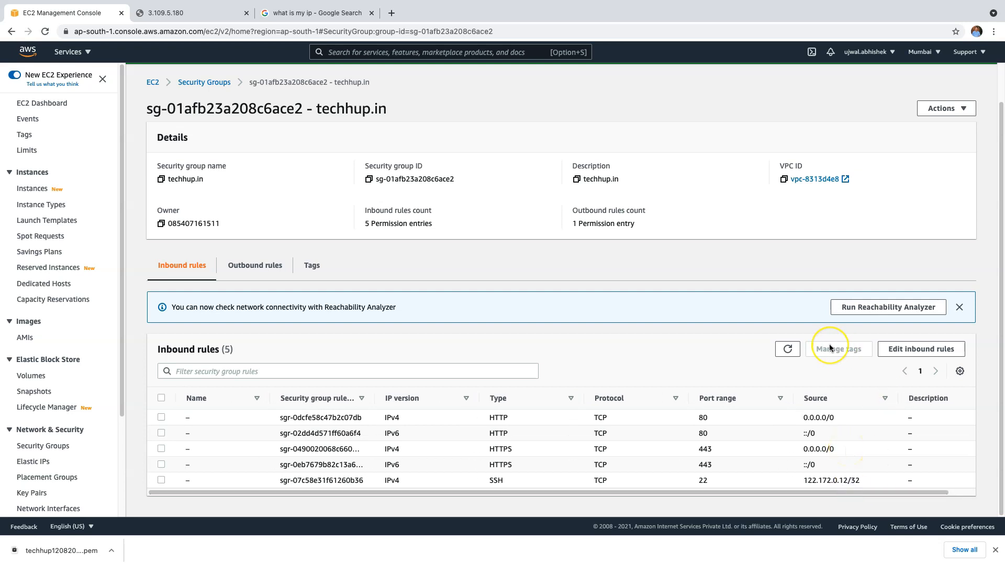
Step: Return to the EC2 instances list through the EC2 breadcrumb
left_click(156, 83)
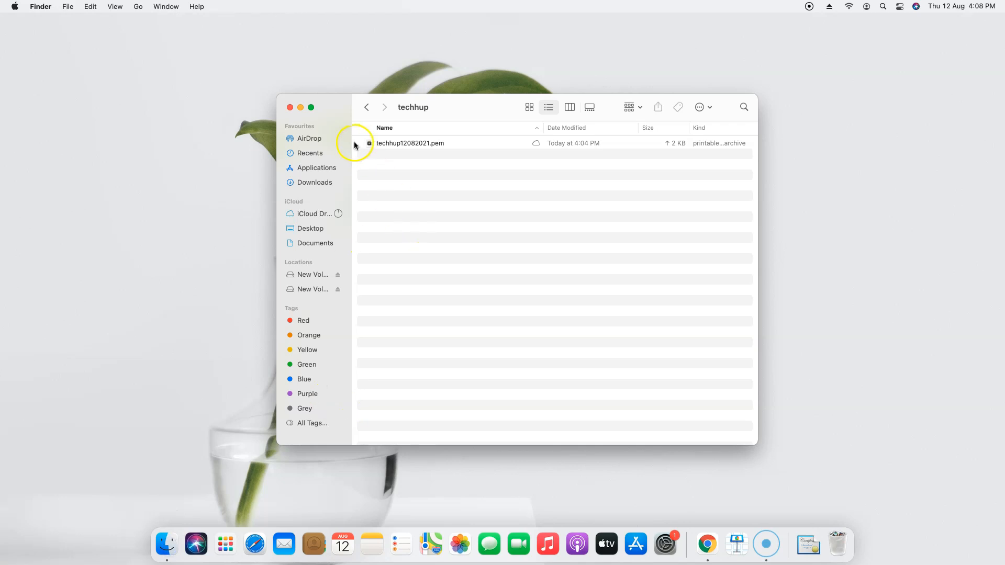
Step: Open a Terminal window at the techhup folder on the Desktop
left_click(367, 107)
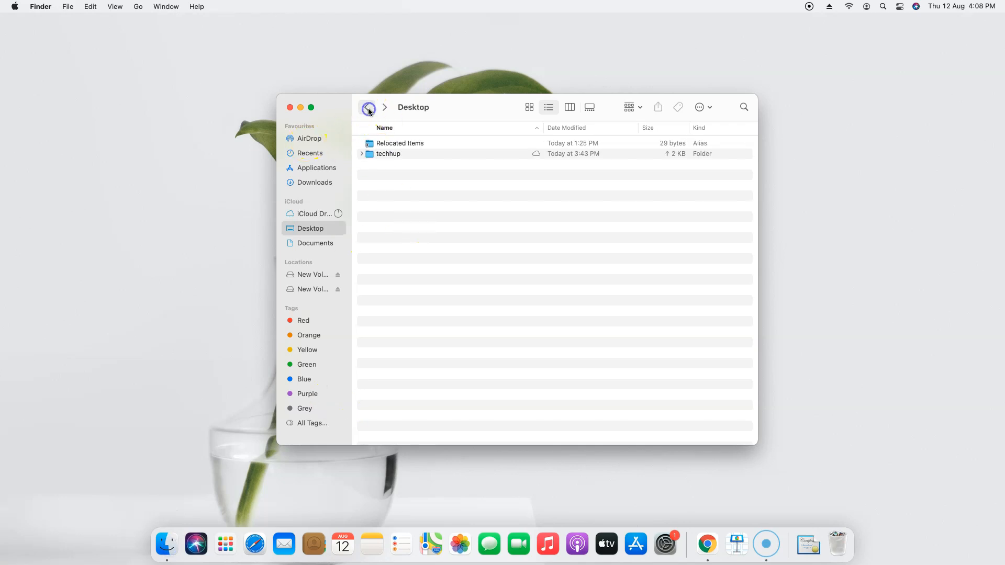
left_click(398, 155)
right_click(397, 155)
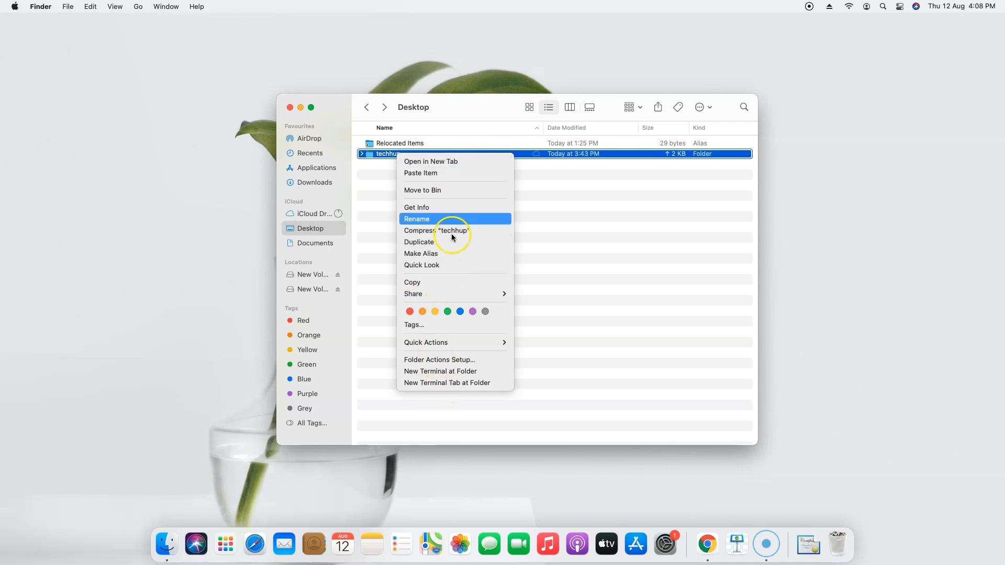
left_click(459, 372)
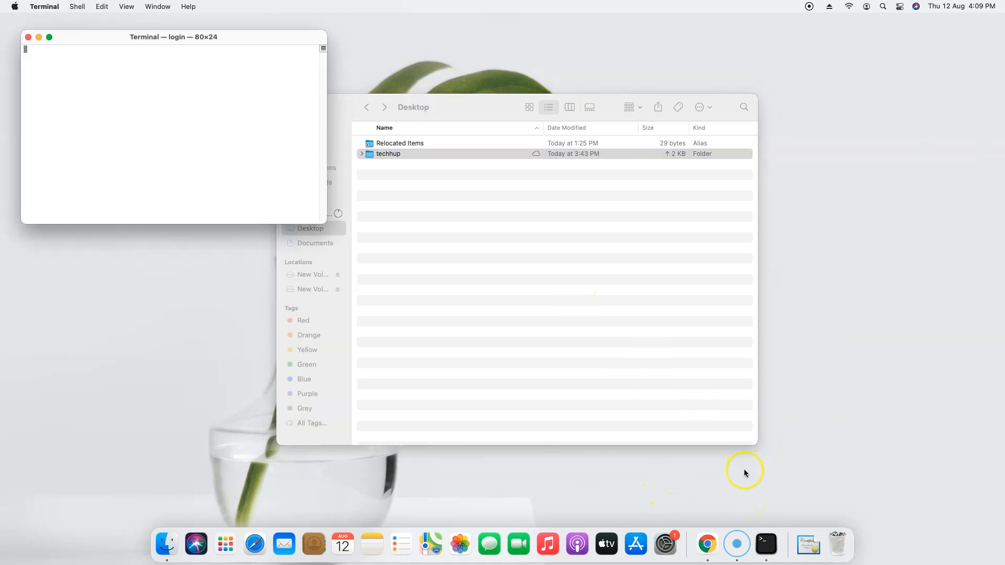
Step: Close Finder and enlarge the techhup shell window to 195×52 near the top-left
left_click_drag(111, 39, 543, 202)
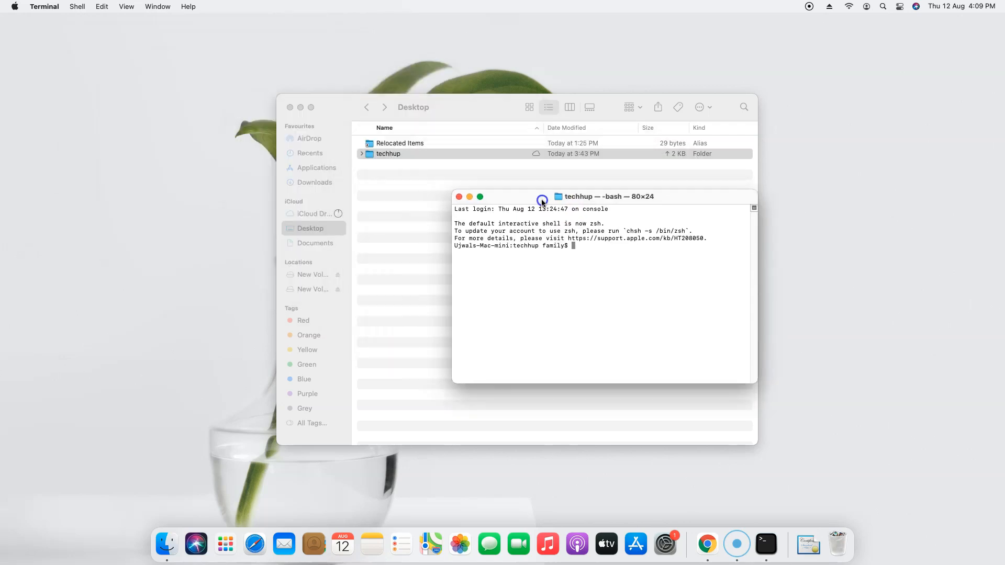
left_click(290, 107)
left_click_drag(518, 197, 284, 67)
left_click_drag(522, 253, 942, 457)
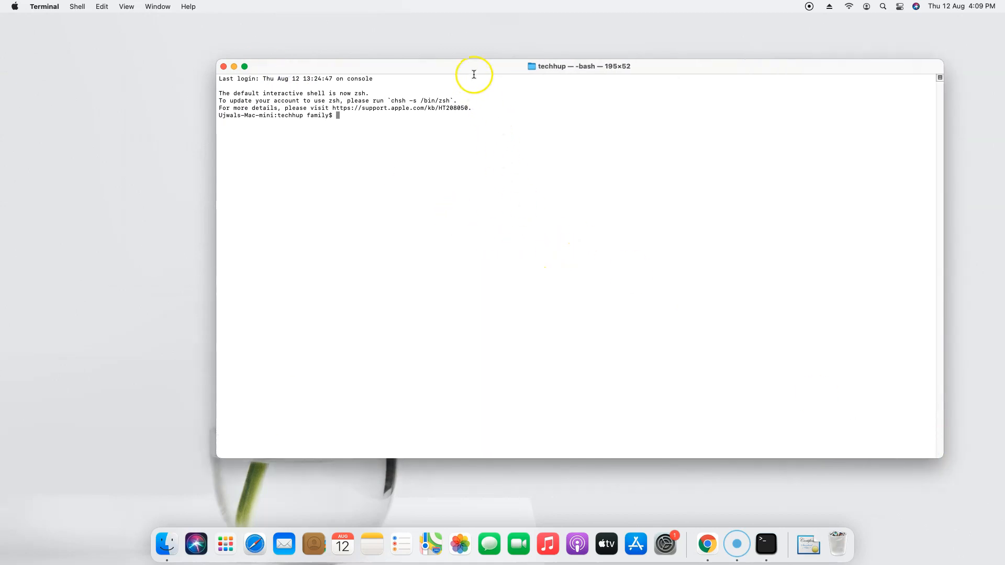
left_click_drag(473, 71, 267, 35)
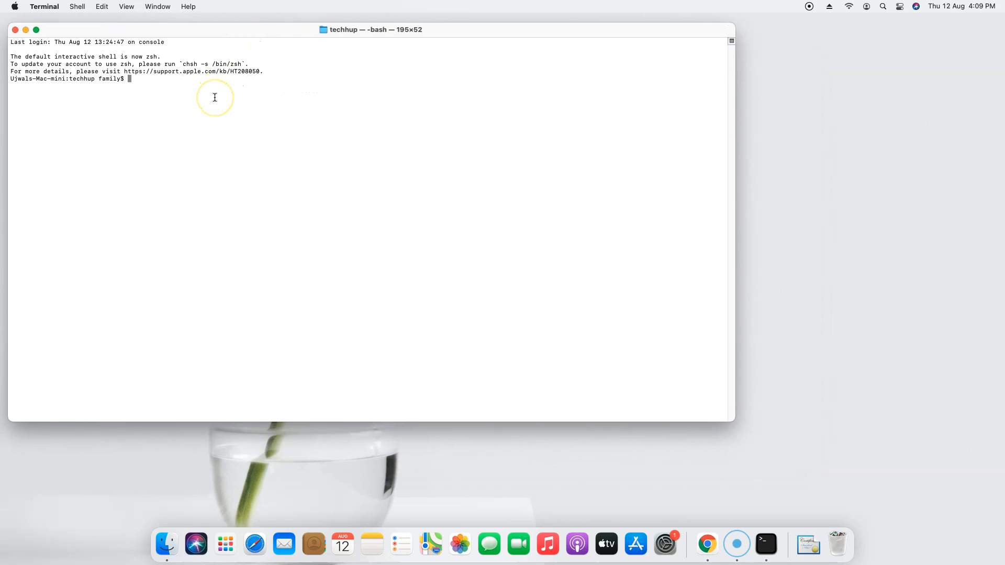
Step: Enlarge the Terminal text size by three steps with Cmd+Plus
key("super+plus")
key("super+plus")
key("super+plus")
key("super+plus")
key("super+plus")
key("super+plus")
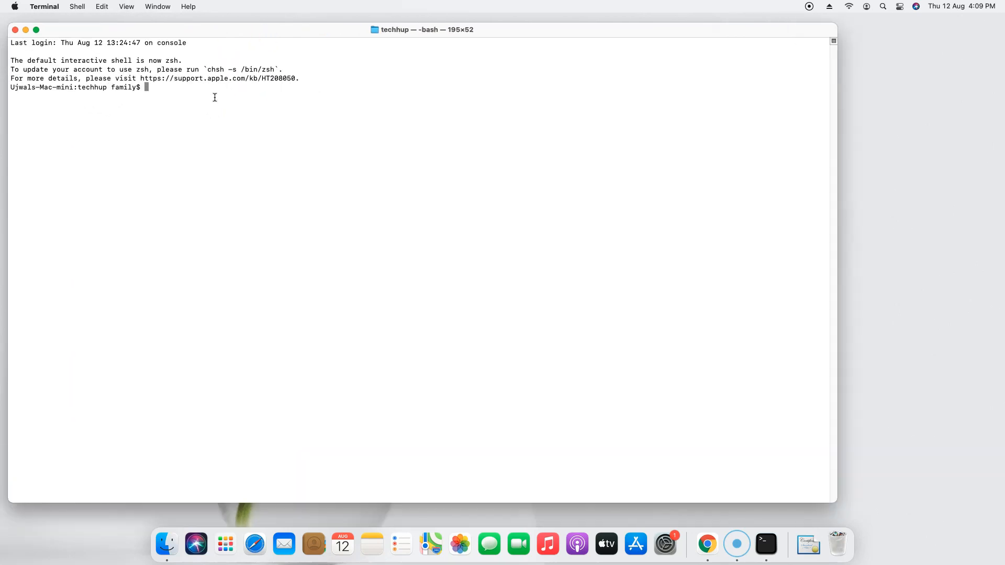
key("super+plus")
key("super+plus")
key("super+plus")
key("super+plus")
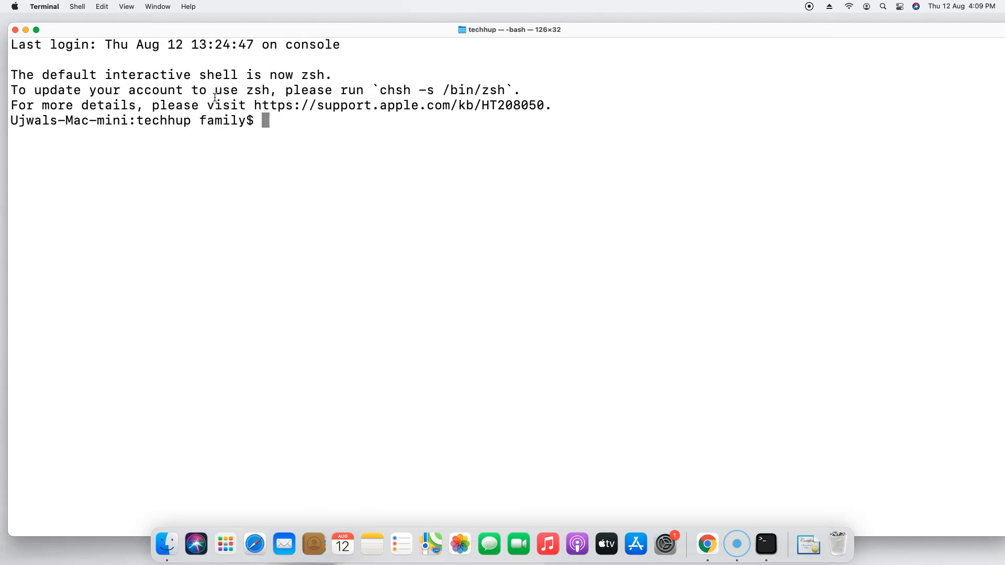
key("super+plus")
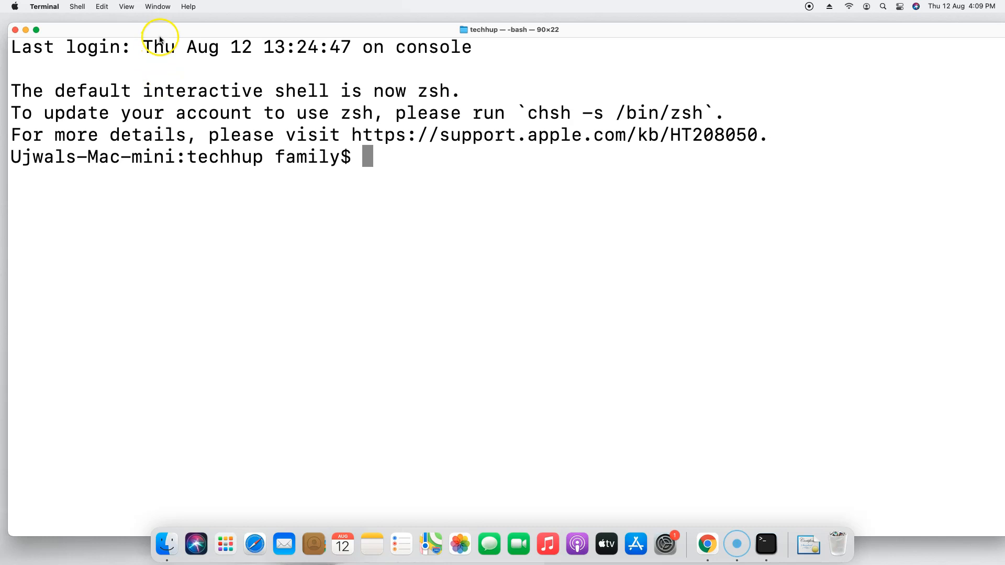
Step: List the folder and make techhup12082021.pem owner read-only with chmod 400
type("ls")
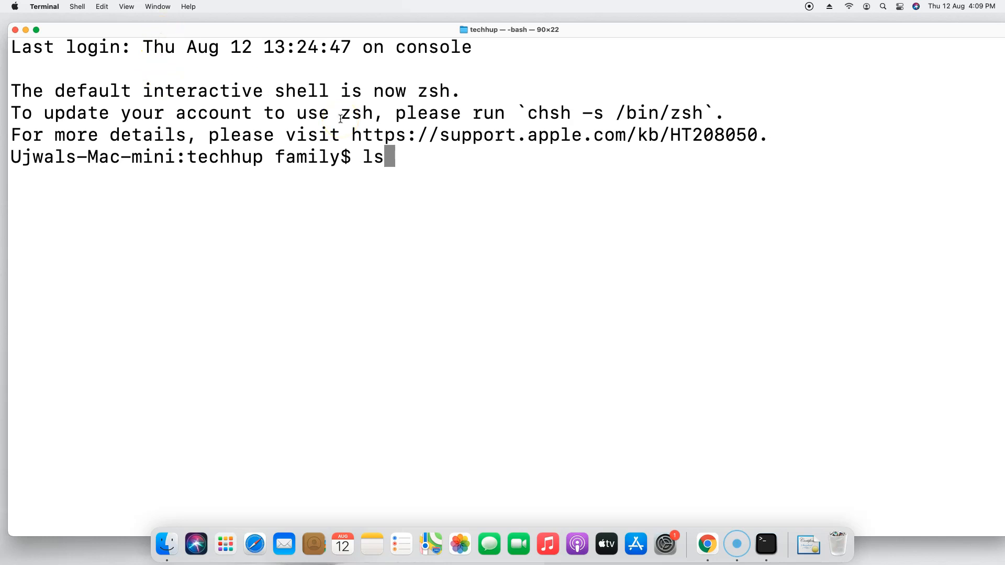
type(" -l")
key("Return")
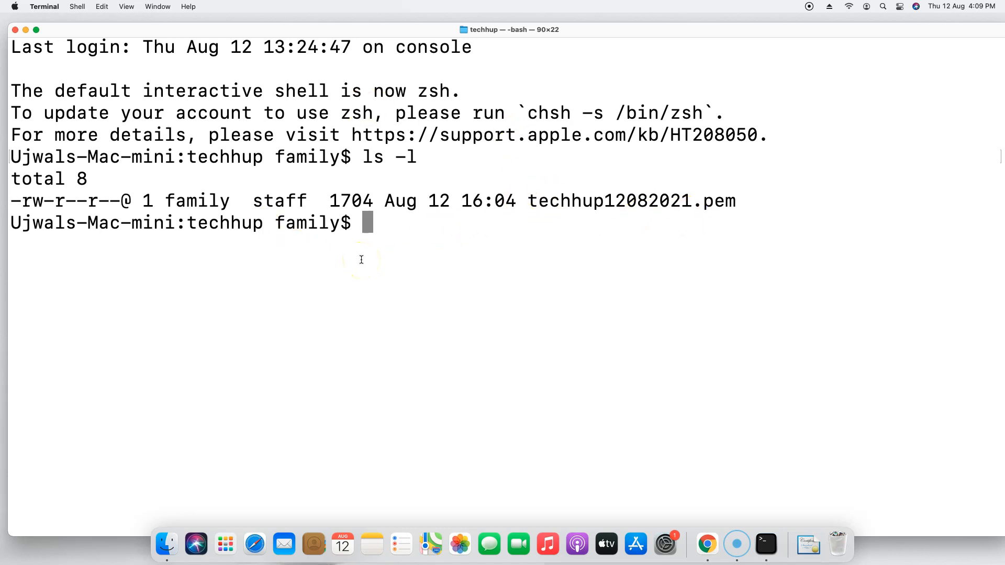
type("ch")
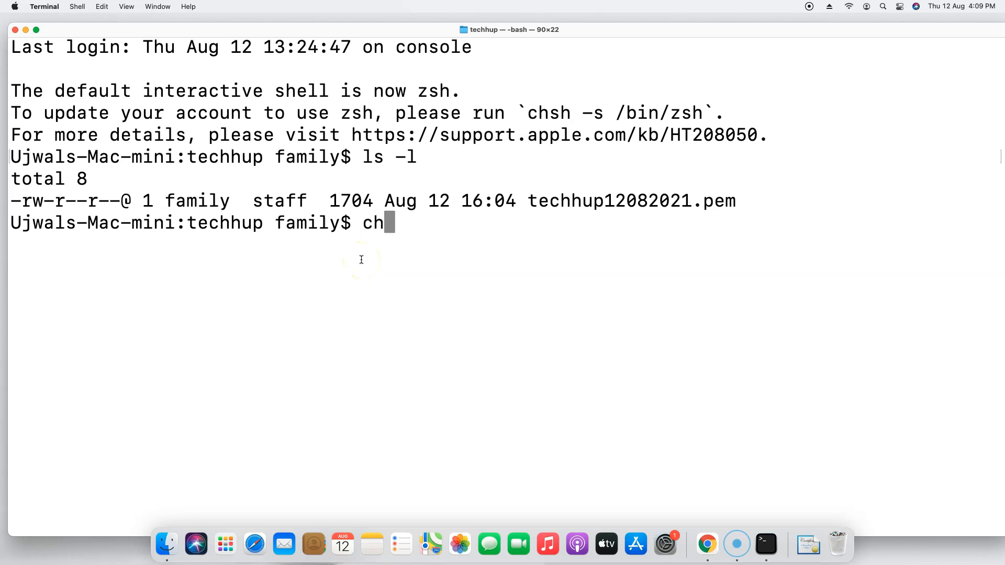
type("mod ")
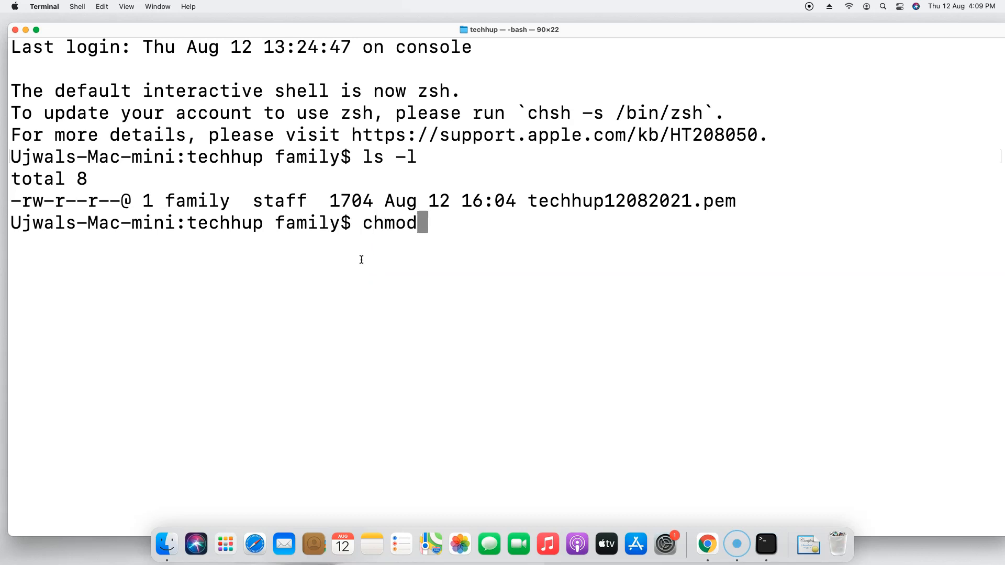
type("400 ")
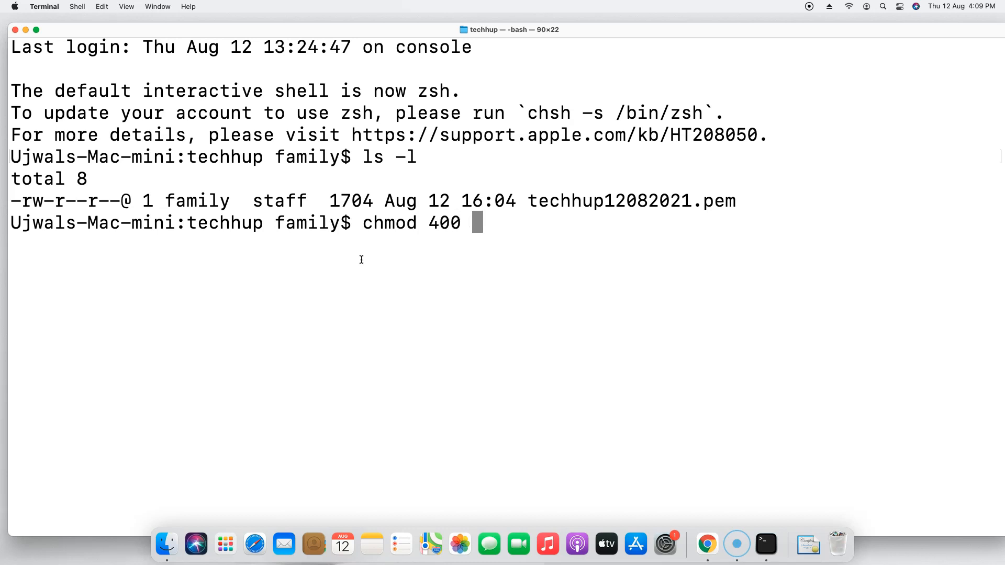
type("tech")
key("Tab")
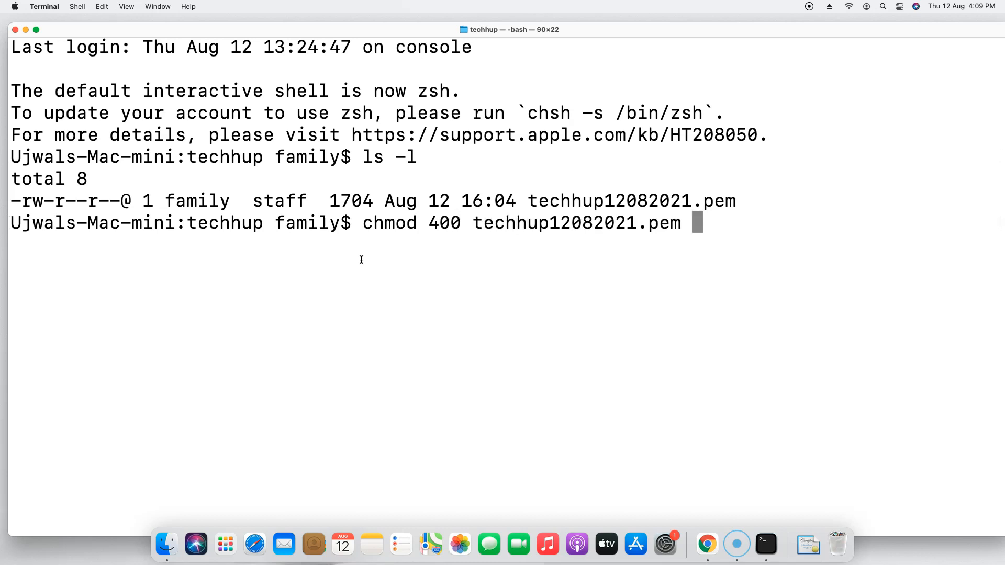
key("Return")
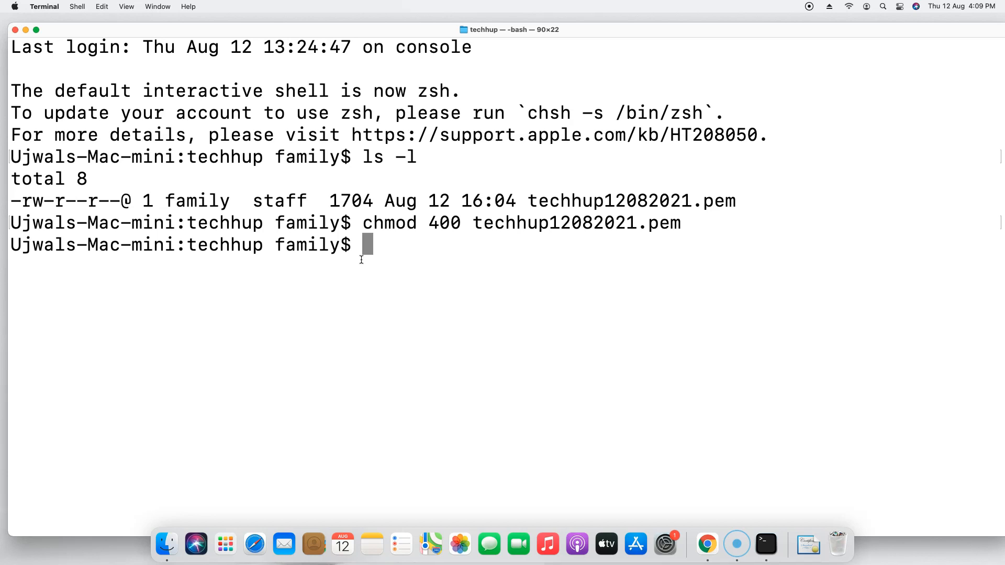
Step: Copy the instance's public IP 3.109.5.180 from the Connect to instance page
left_click(707, 545)
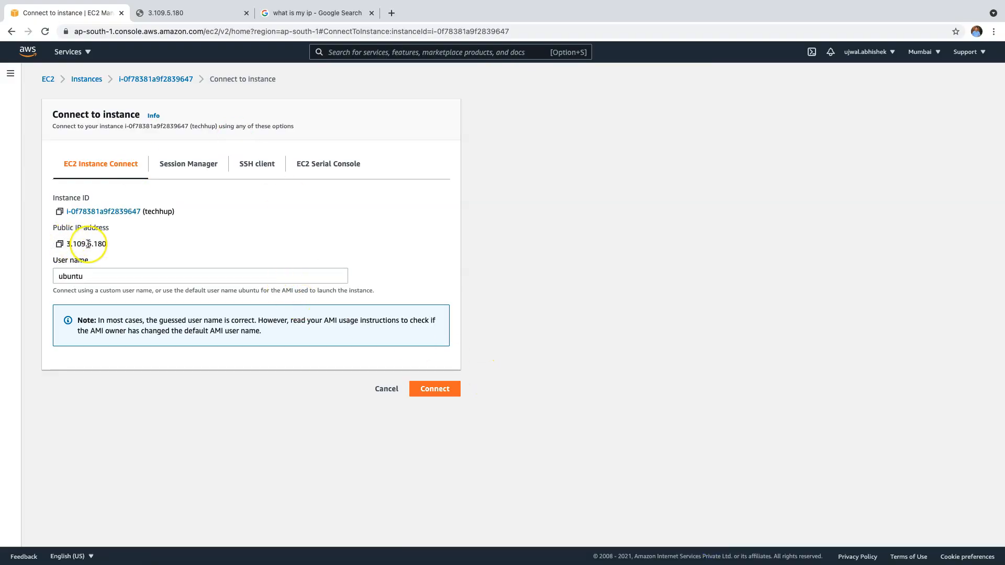
left_click(59, 244)
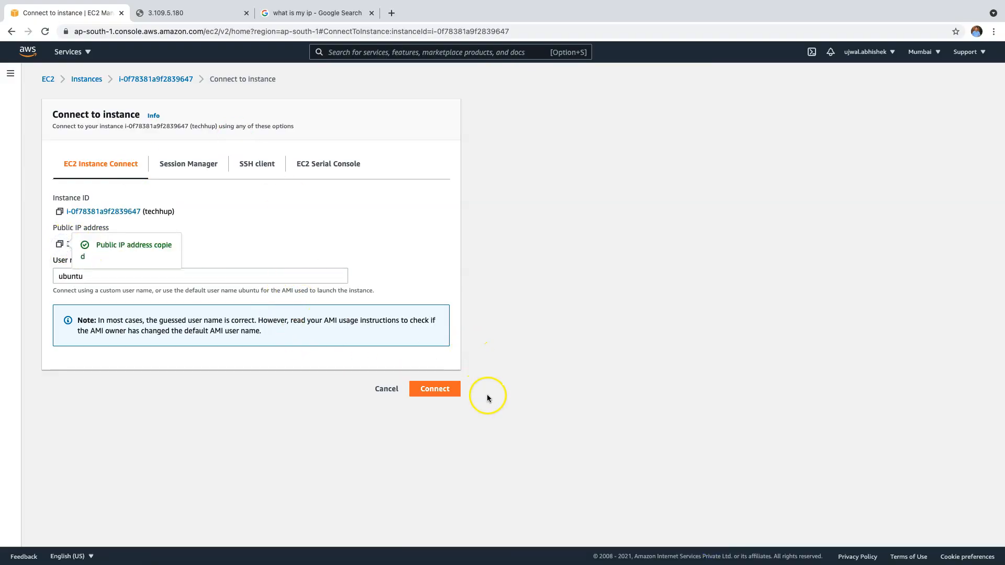
key("super+Tab")
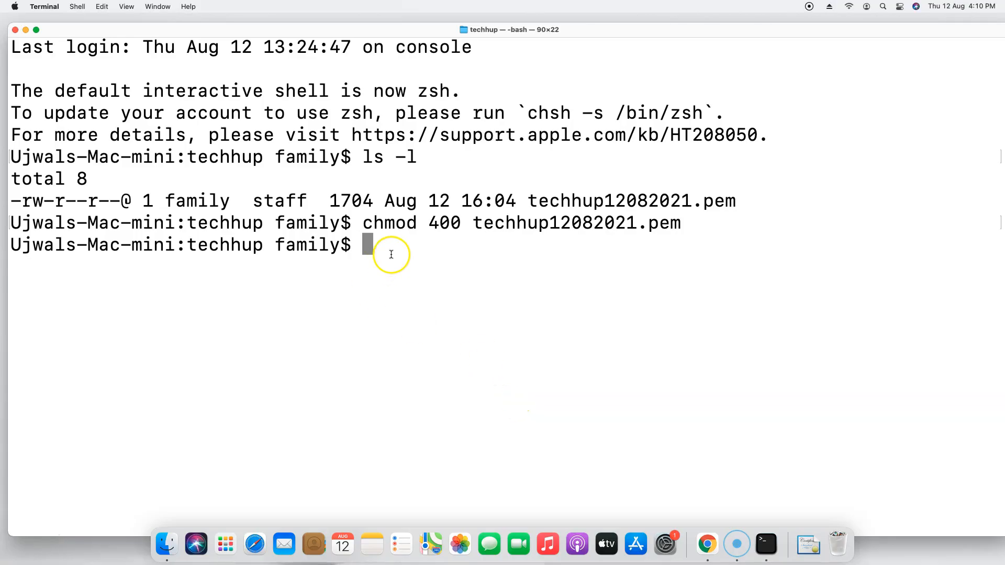
type("ssh -i ye")
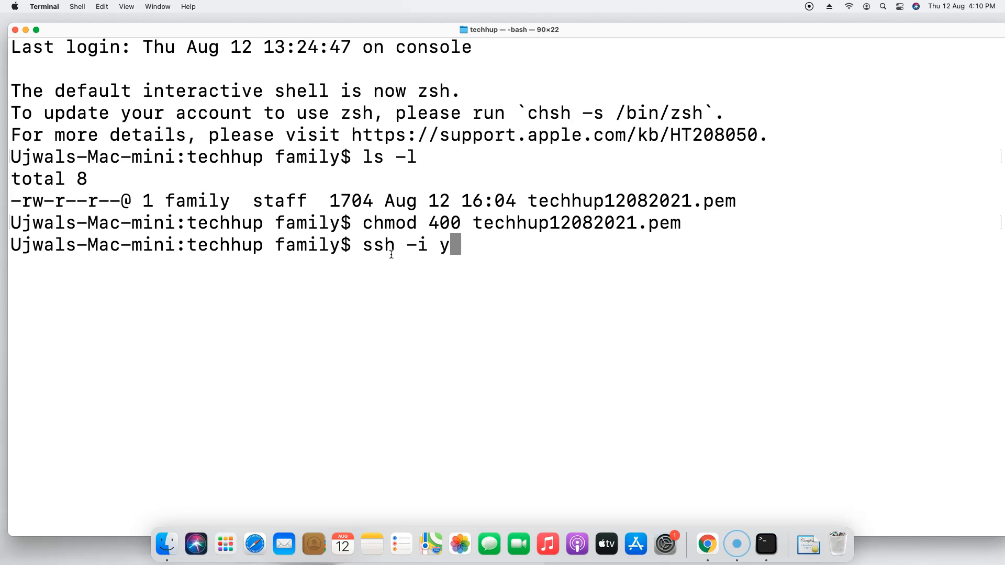
key("BackSpace")
key("BackSpace")
type("te")
key("Tab")
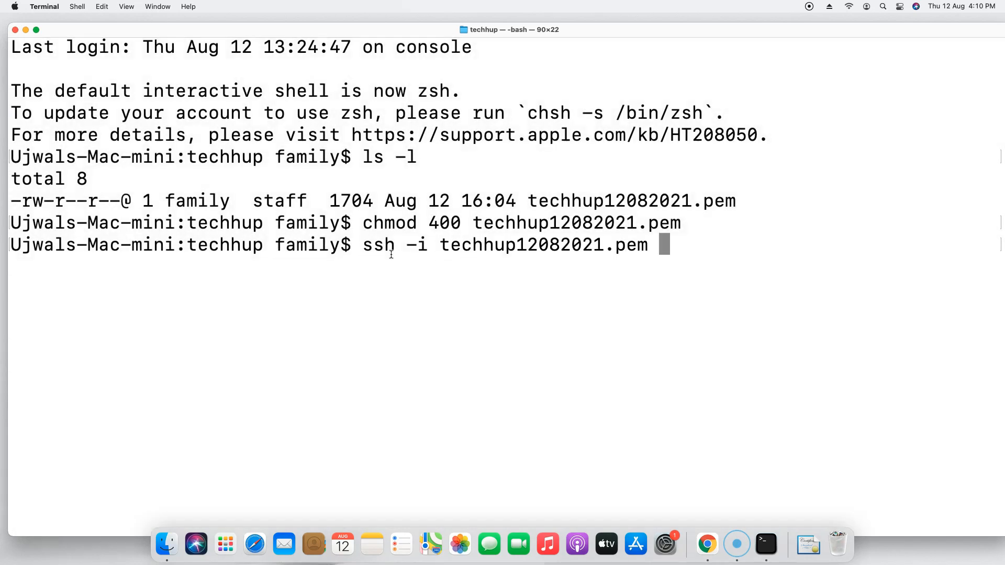
type("ubun")
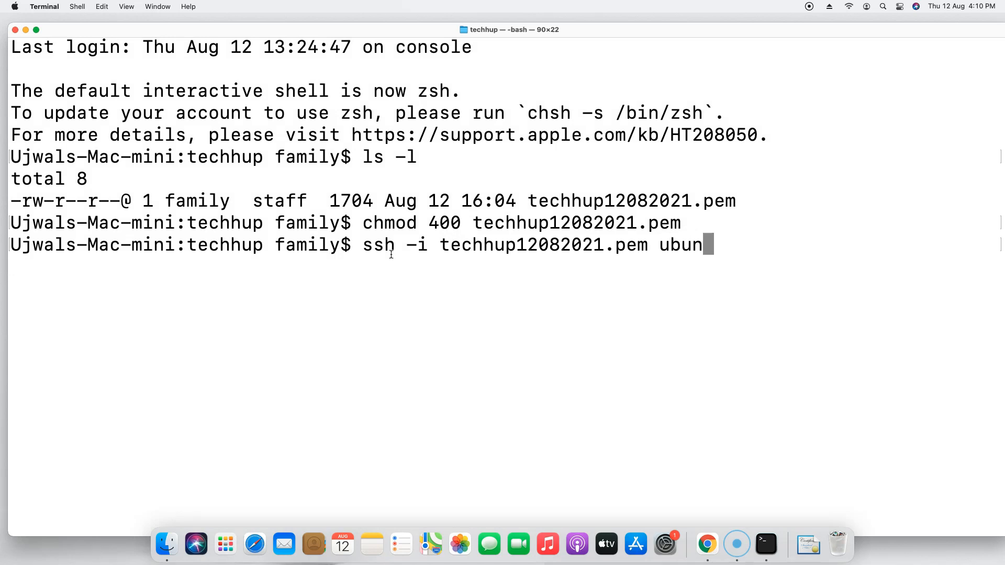
type("tu@")
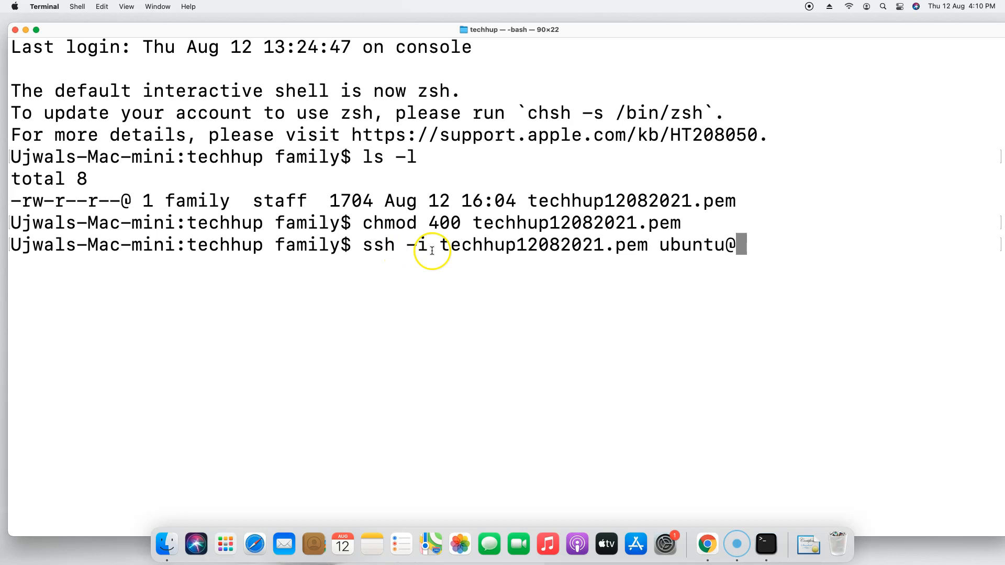
key("super+v")
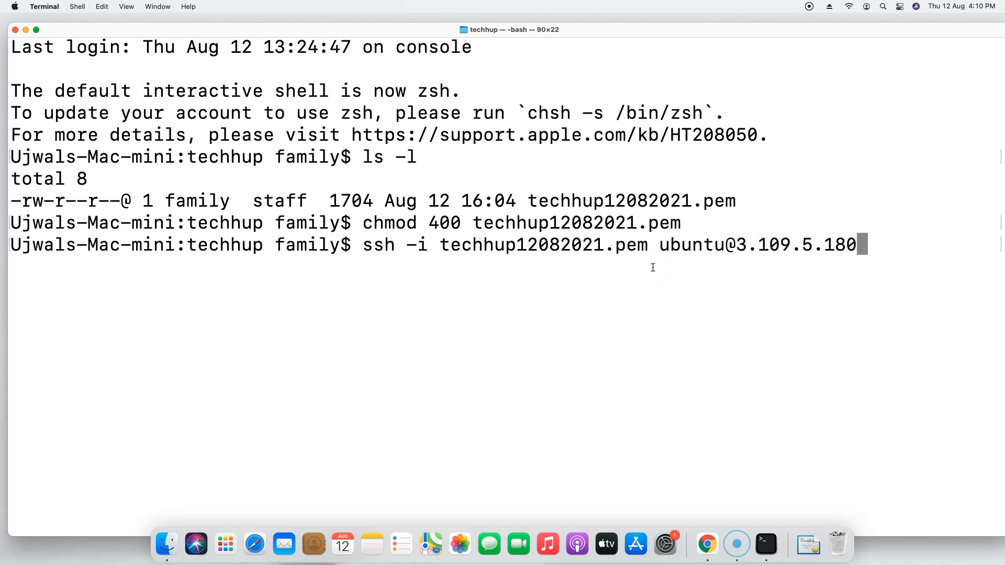
key("Return")
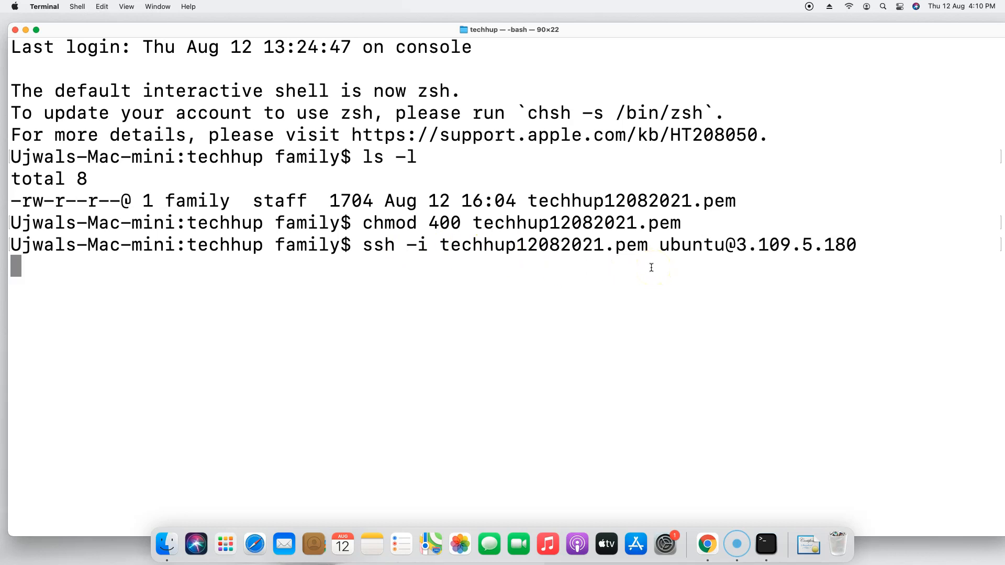
type("yes")
key("Return")
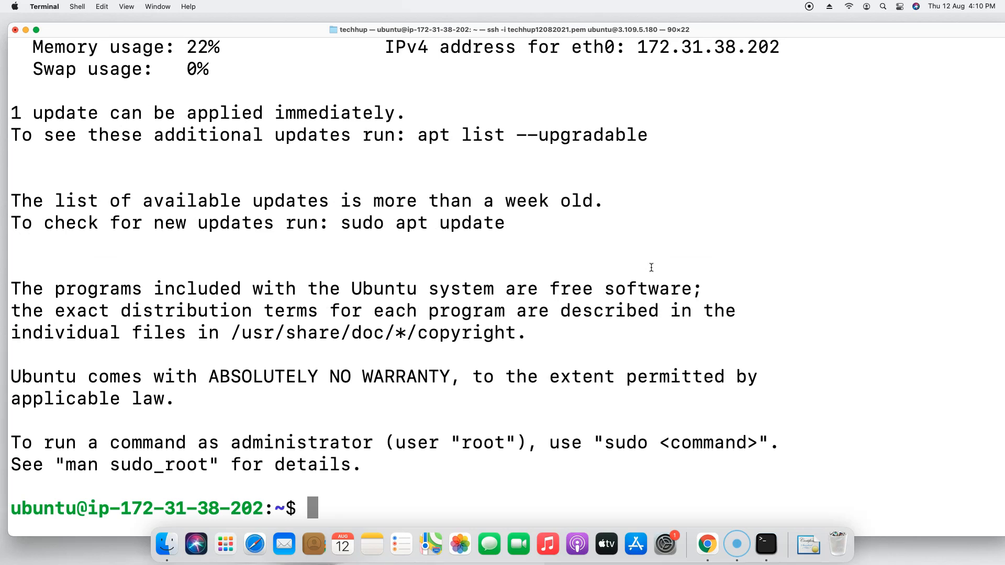
Step: Shrink the text two steps and list the empty home directory with ls -l
key("super+minus")
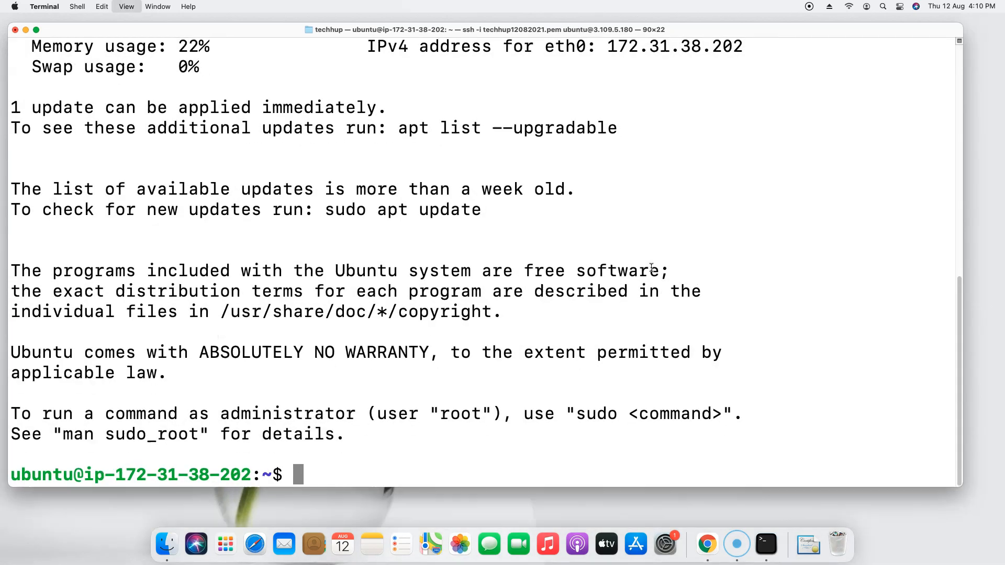
key("super+minus")
key("super+minus")
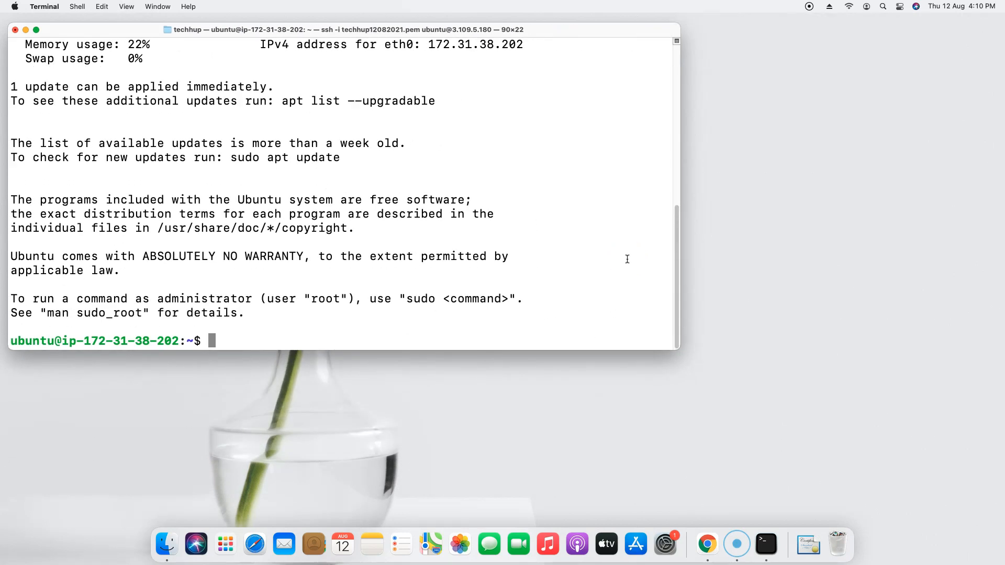
type("ls -l")
key("Return")
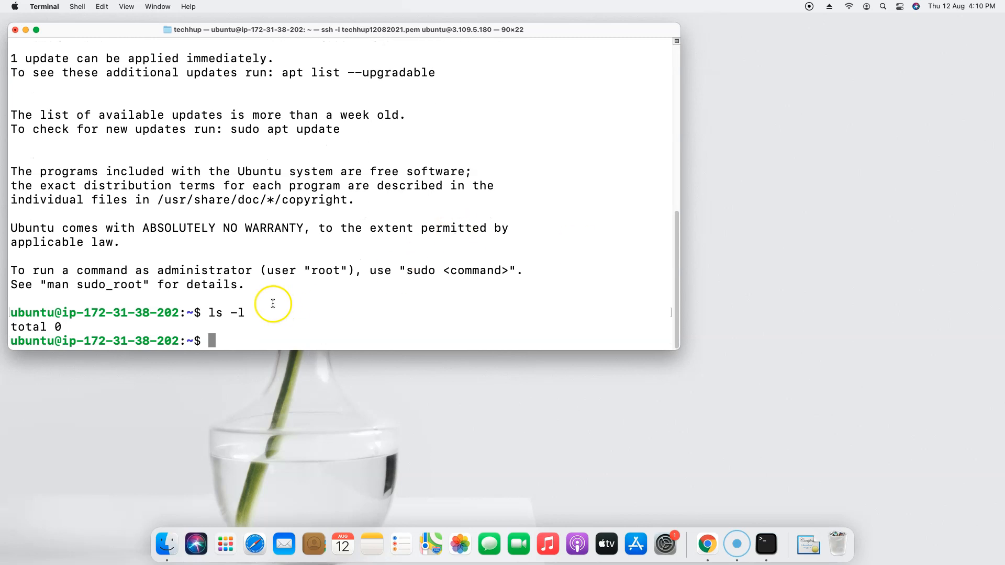
Step: Go full screen, change to the root directory / and list it, then clear the screen
left_click(36, 30)
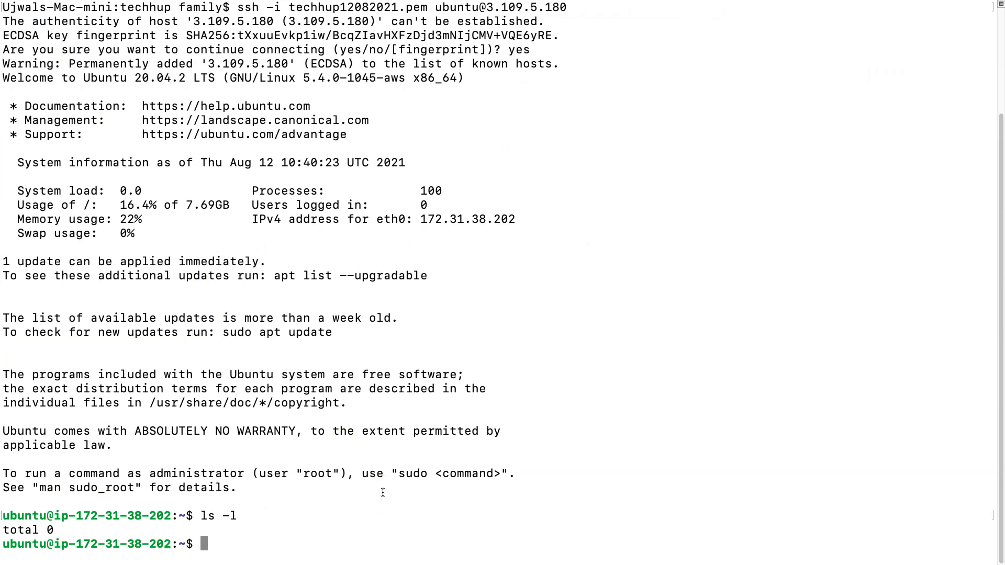
type("cd /")
key("Return")
type("ls")
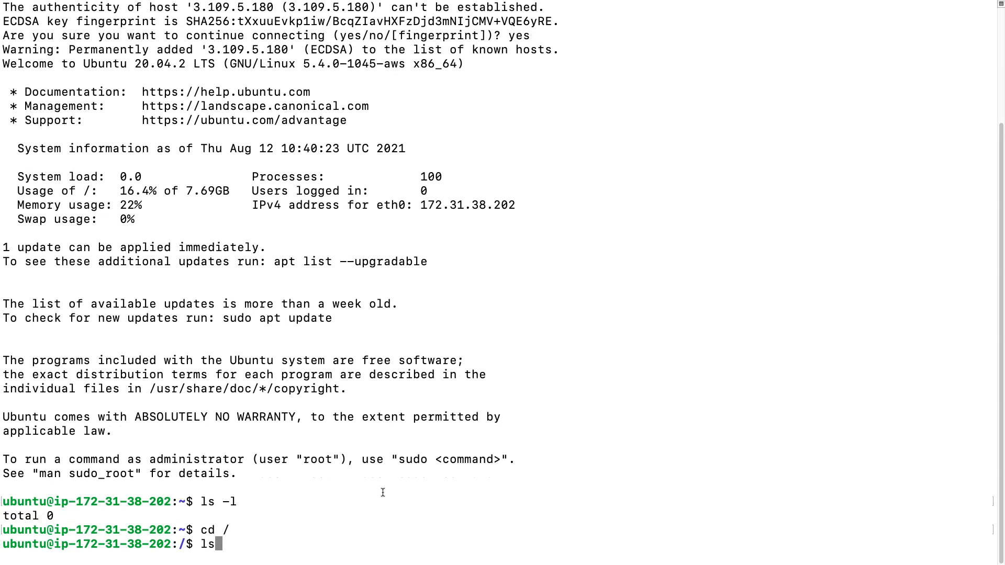
type(" -l")
key("Return")
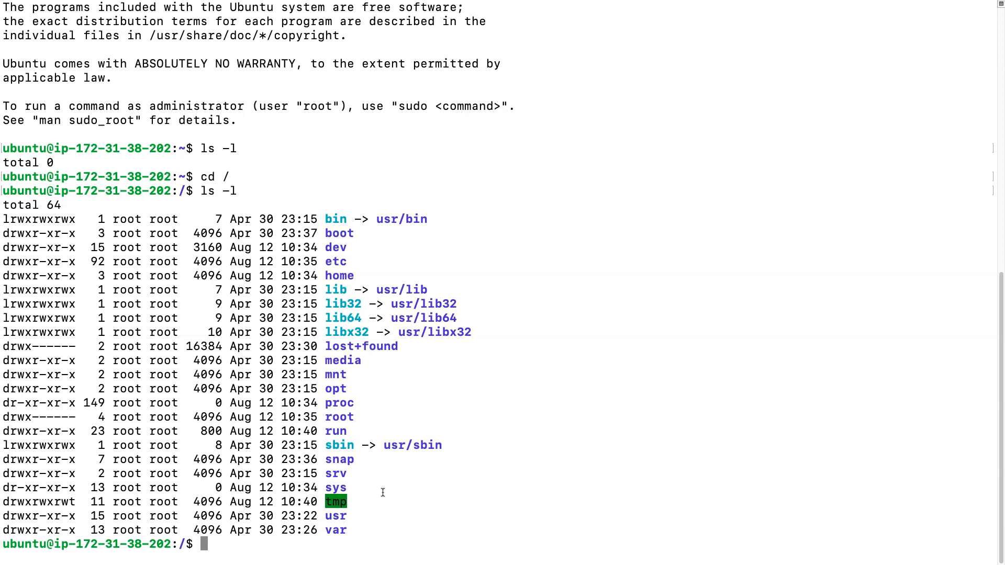
key("super+k")
Step: Attempt to start and install apache2, then refresh package lists with sudo apt-get update
type("sudo service apache2 start")
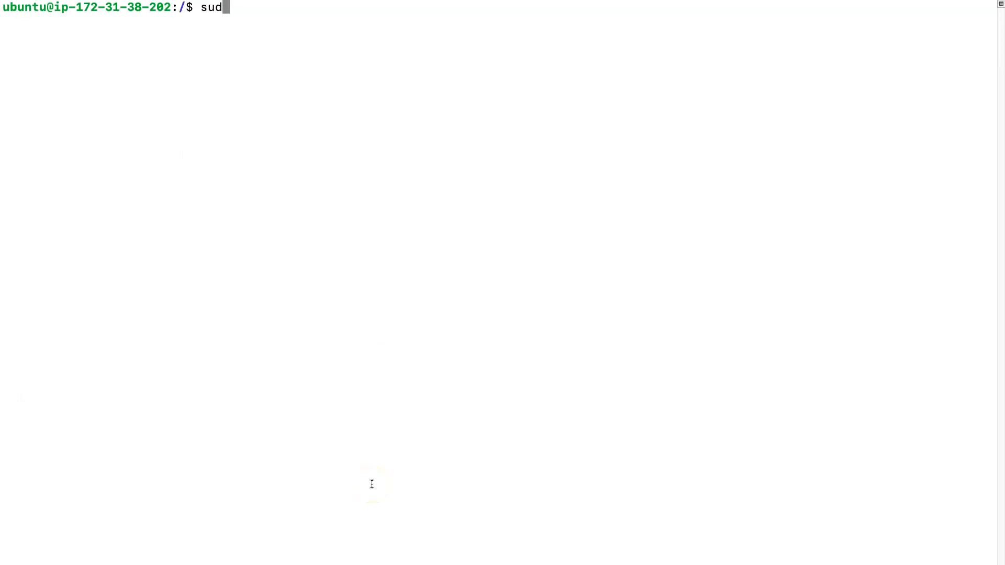
key("Return")
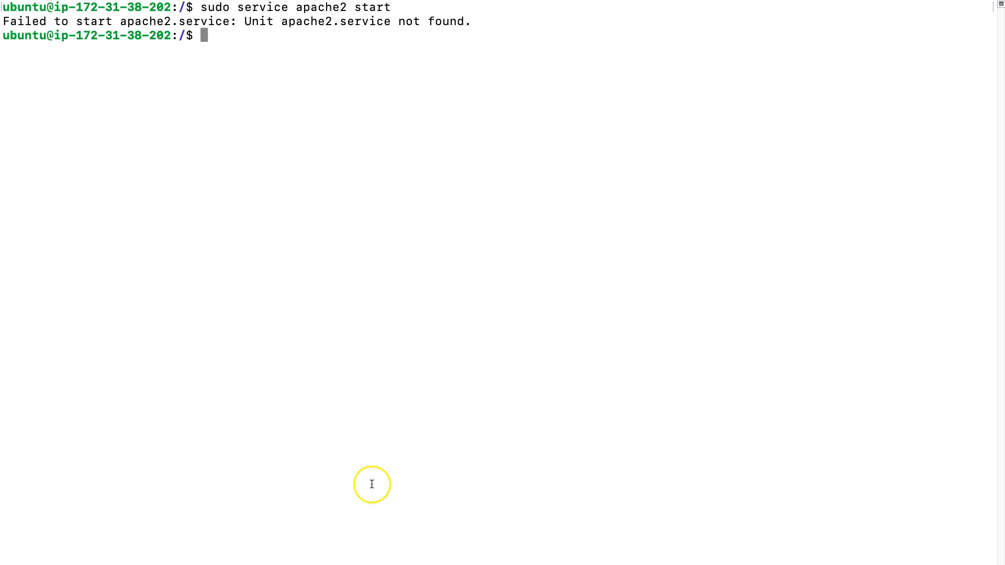
type("sudo apt-get install apache2")
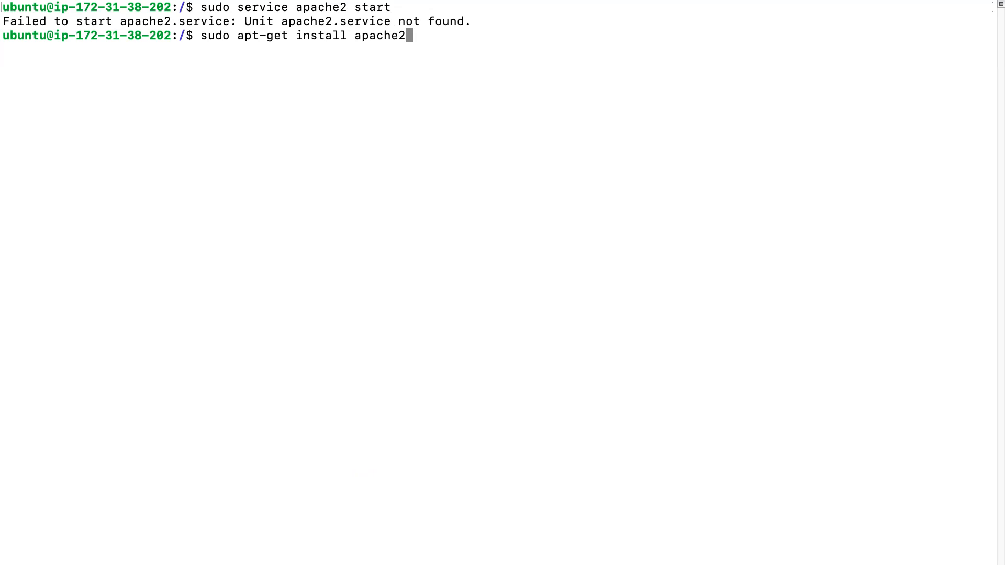
key("Return")
type("y")
key("Return")
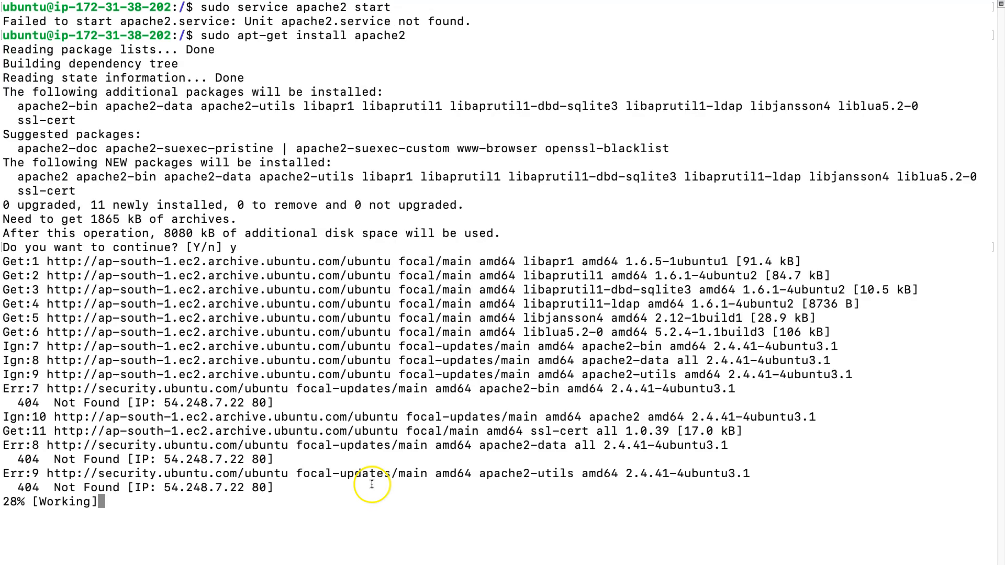
type("sudo apt-get update")
key("Return")
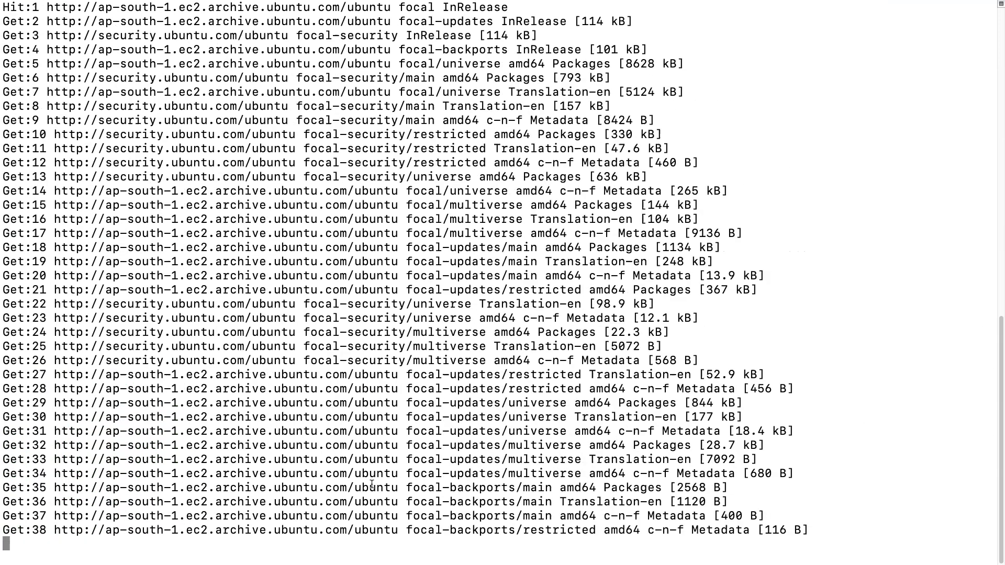
Step: Install apache2 with sudo apt-get install apache2, confirming with y
type("sudo")
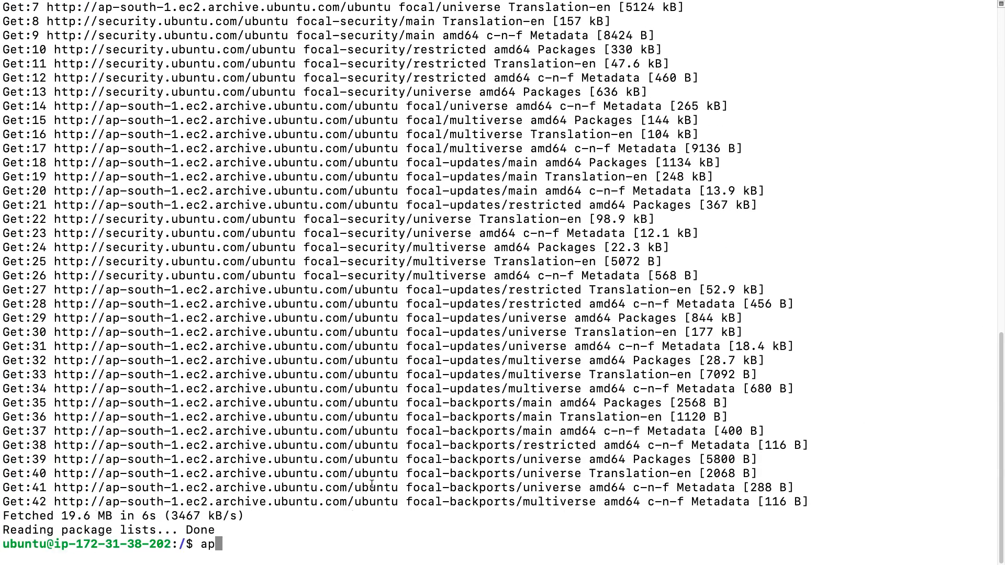
type(" apt-get install apache2")
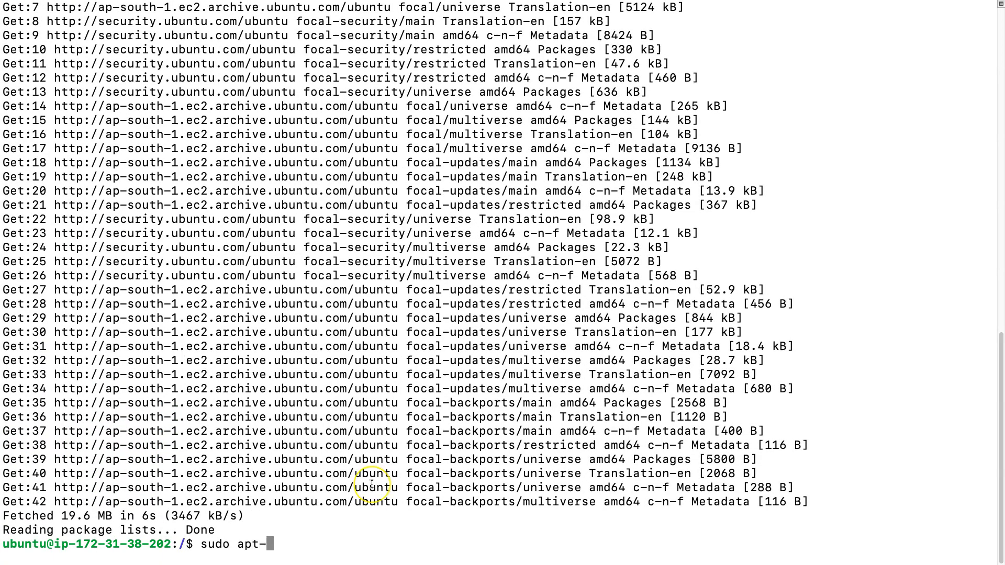
key("Return")
type("y")
key("Return")
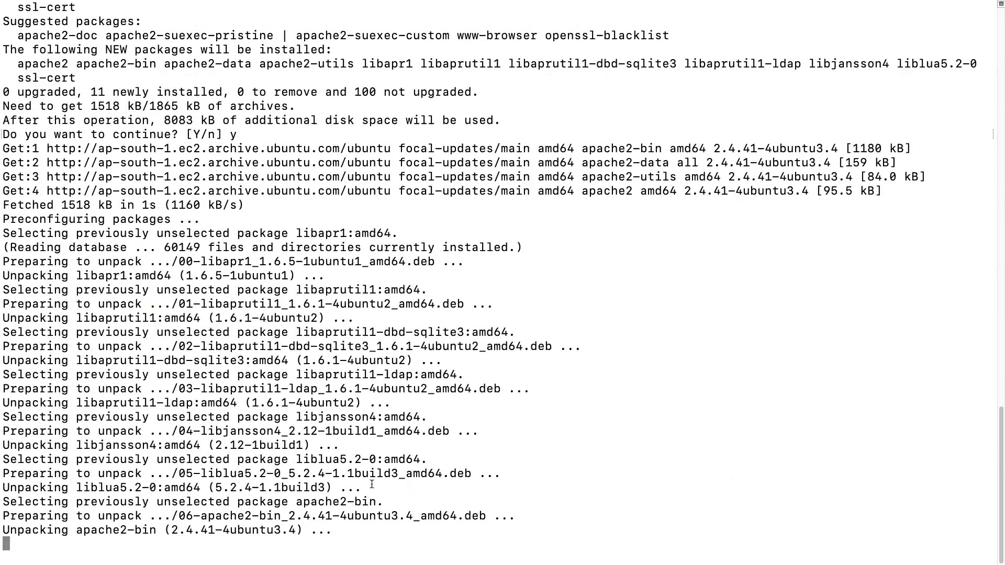
Step: Move into /var/www/html, listing the root and /var/www folders along the way
type("ls -l")
key("Return")
type("cd var/www")
key("Return")
type("ls -l")
key("Return")
type("cd ")
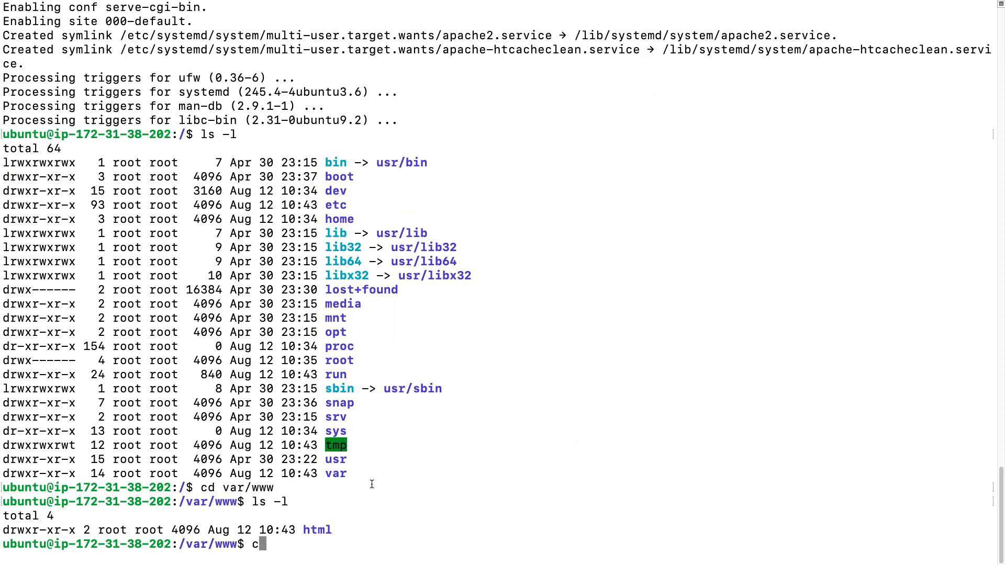
type("html/")
key("Return")
Step: List /var/www/html, print the default index.html, then clear the screen
type("ls -l")
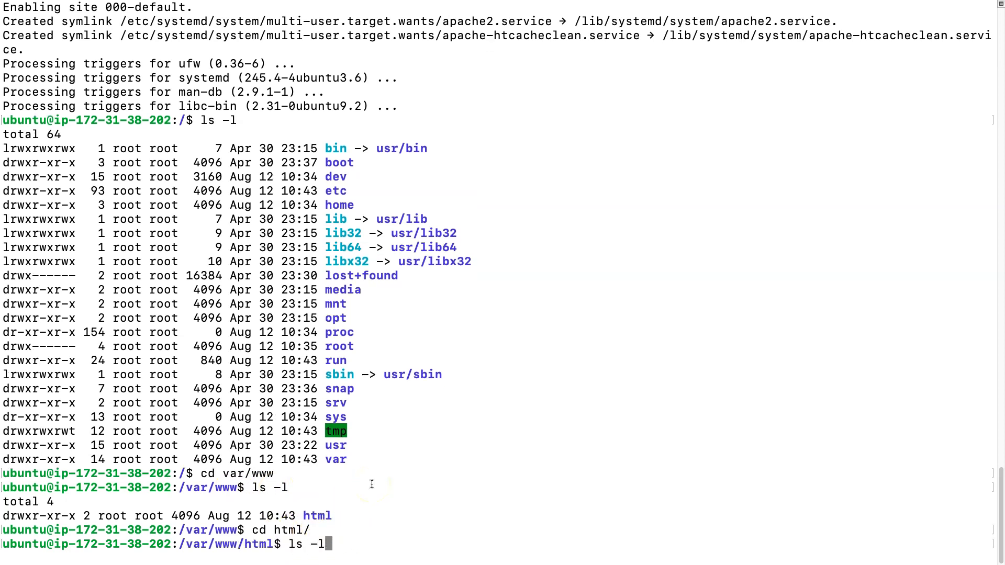
key("Return")
type("cat index.html")
key("Return")
type("clear")
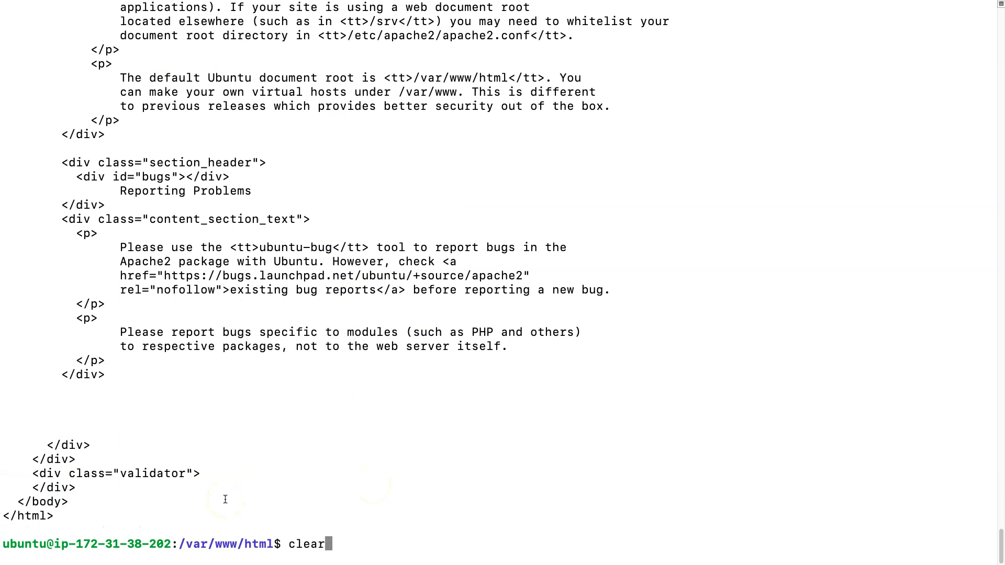
key("Return")
Step: Reload the public IP in Chrome to view the Apache2 default page
key("super+Tab")
key("super+r")
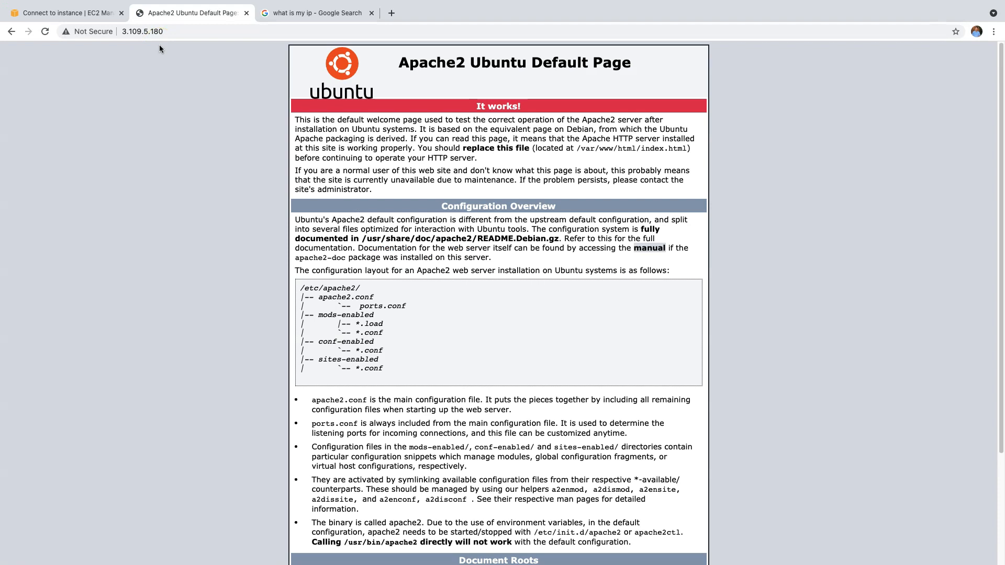
scroll(482, 265, "down", 3)
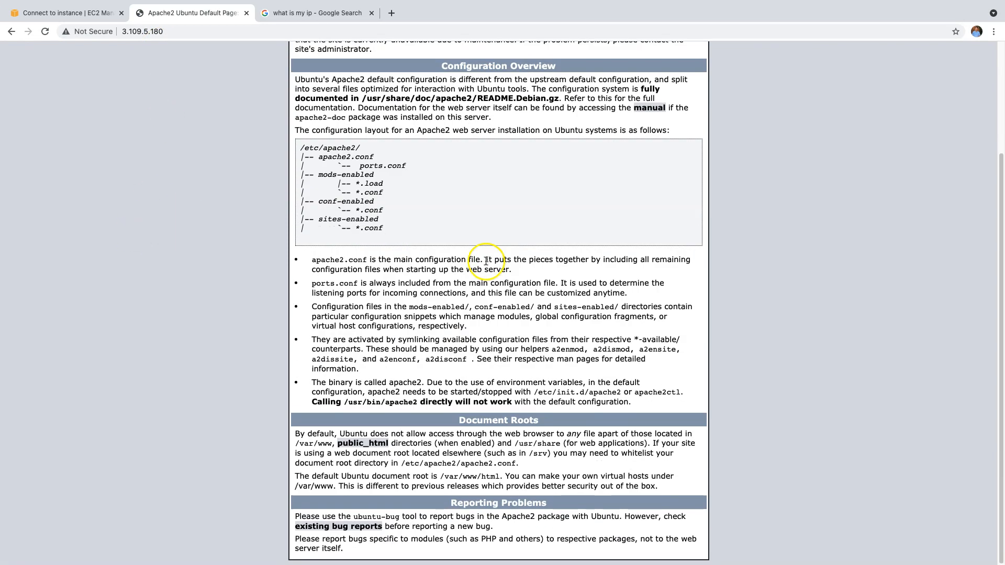
scroll(495, 257, "up", 3)
Step: Back in Terminal, list /var/www/html showing the 10918-byte index.html
key("super+Tab")
type("ls -l")
key("Return")
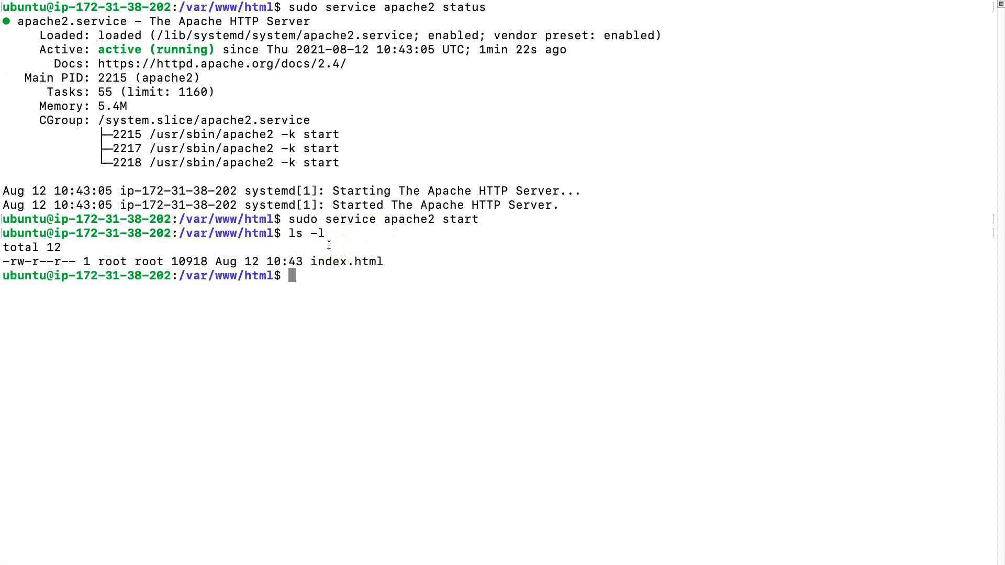
Step: Delete the default index.html with sudo rm -rf index.html
type("rm -rf index.html")
key("Return")
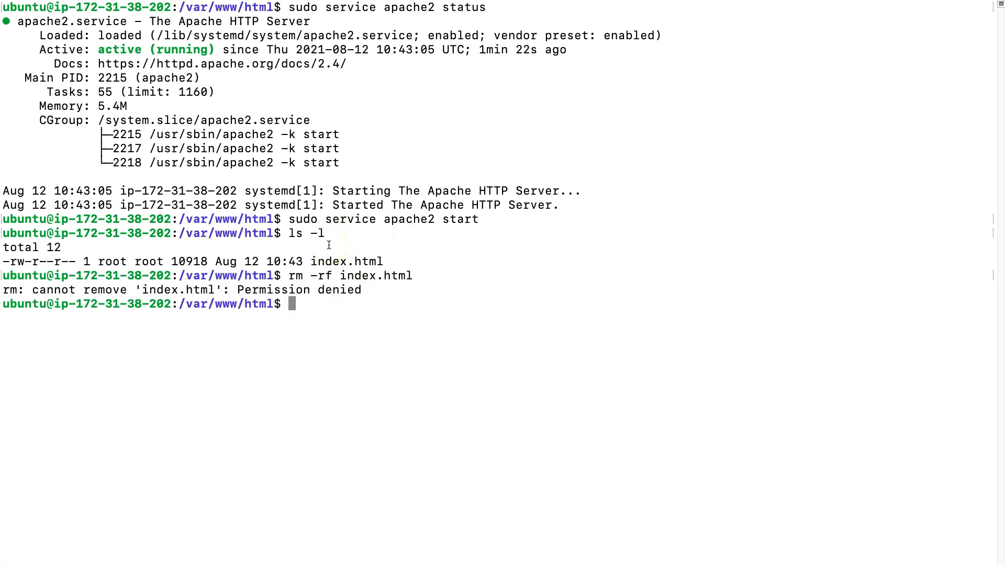
key("Up")
key("Left")
key("Left")
key("ctrl+a")
type("sudo")
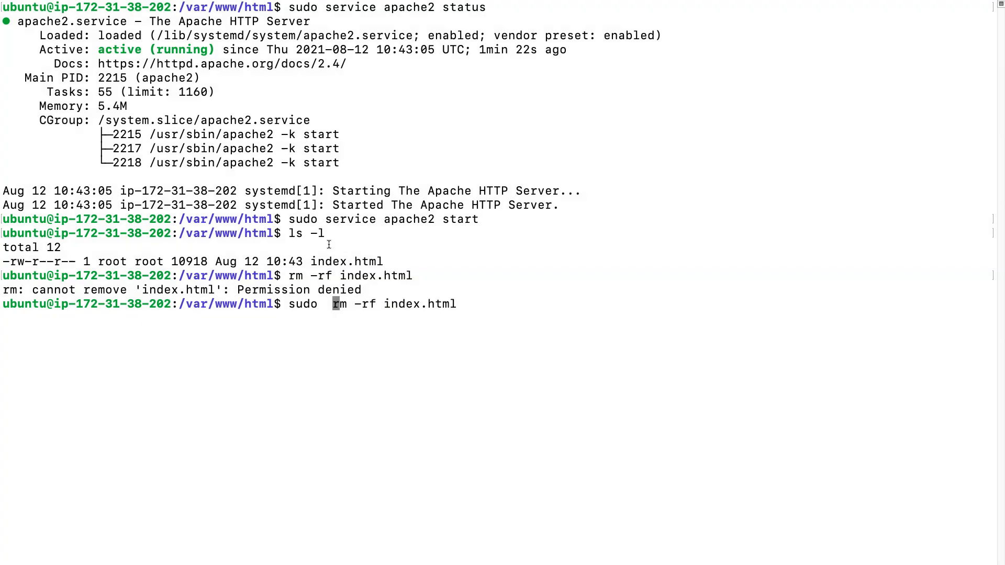
key("Return")
Step: As root via sudo su, write 'Hello World' into a new index.html and display it
type("sudo su")
key("Return")
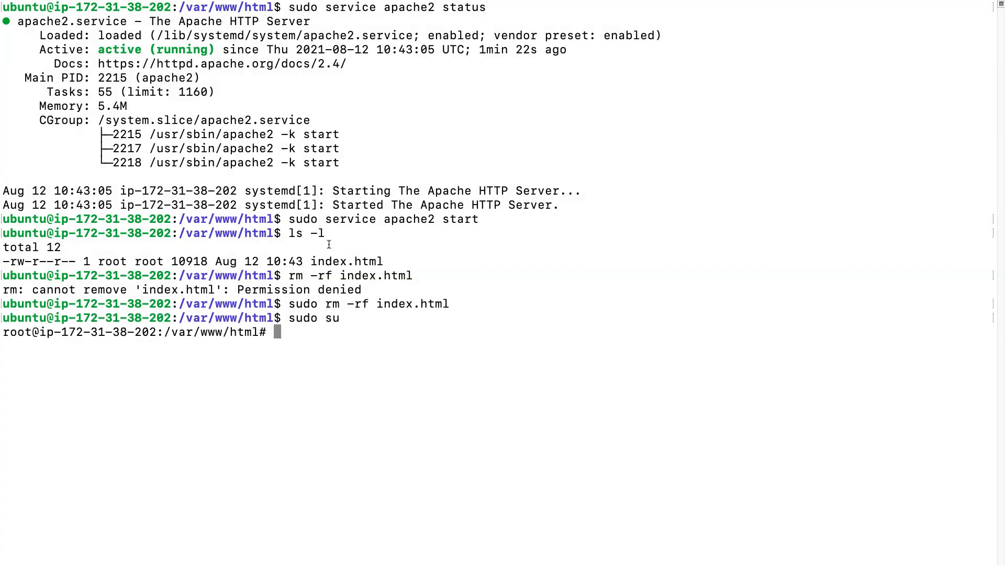
type("echo Hello World > index.html")
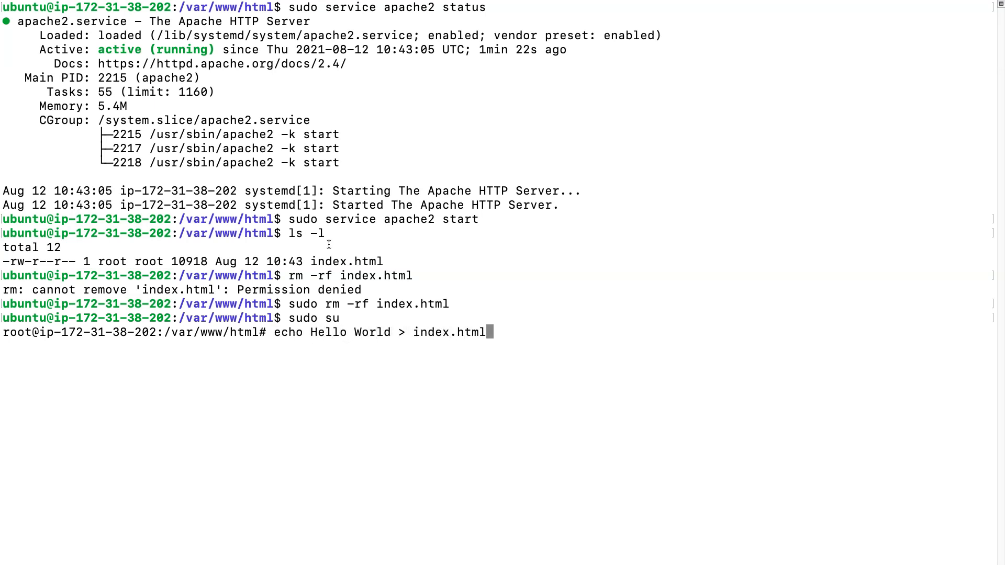
key("Return")
type("cat index.html")
key("Return")
left_click(315, 236)
Step: Reload 3.109.5.180 in Chrome so the page reads Hello World
key("ctrl+Right")
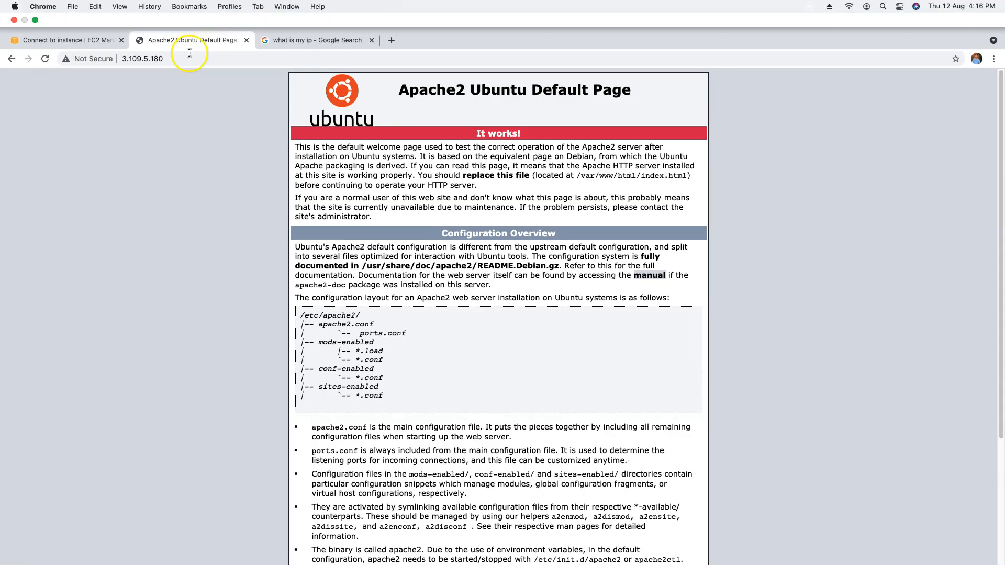
left_click(189, 53)
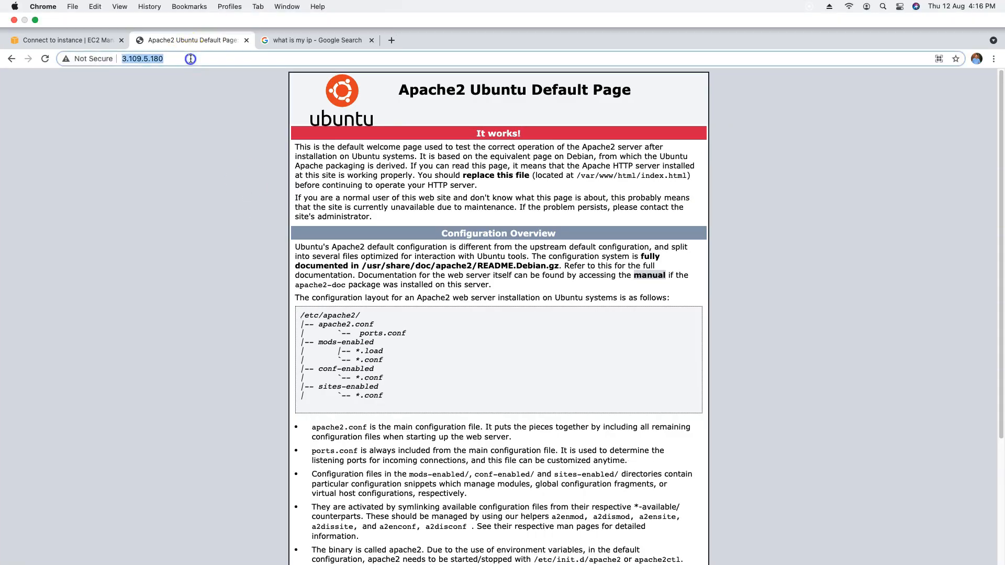
key("Return")
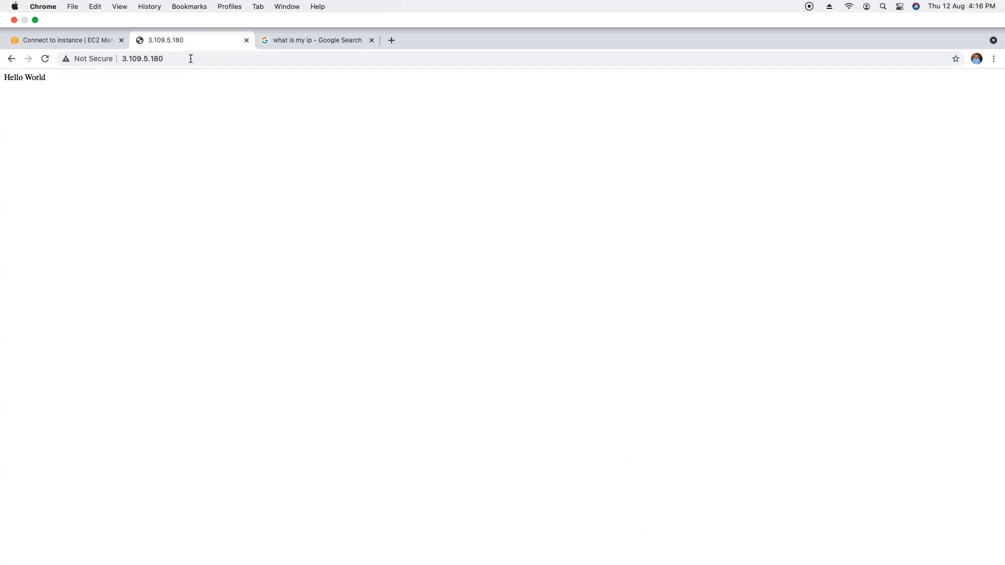
left_click(109, 61)
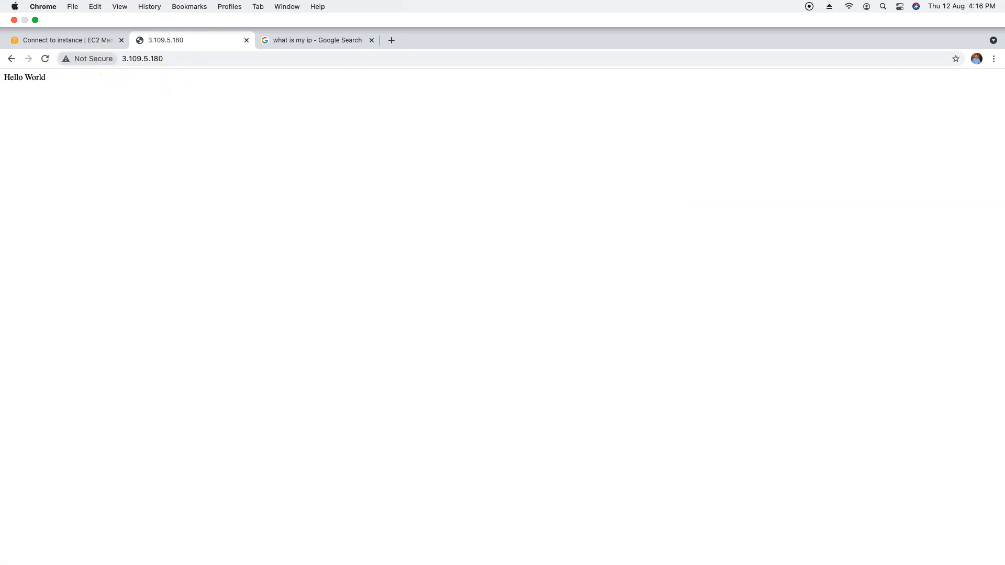